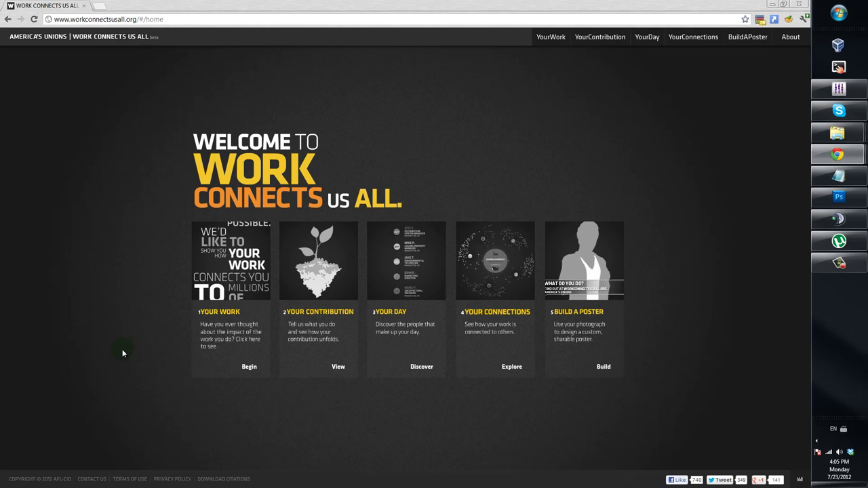
key(alt+Tab)
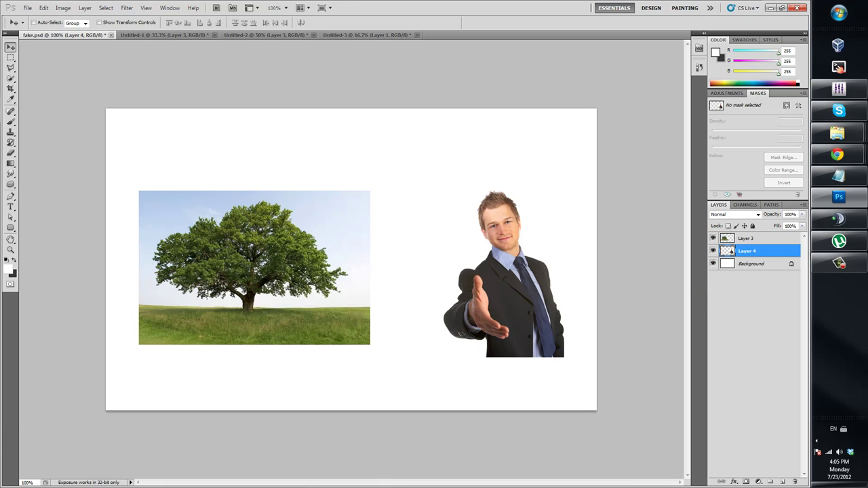
click(838, 155)
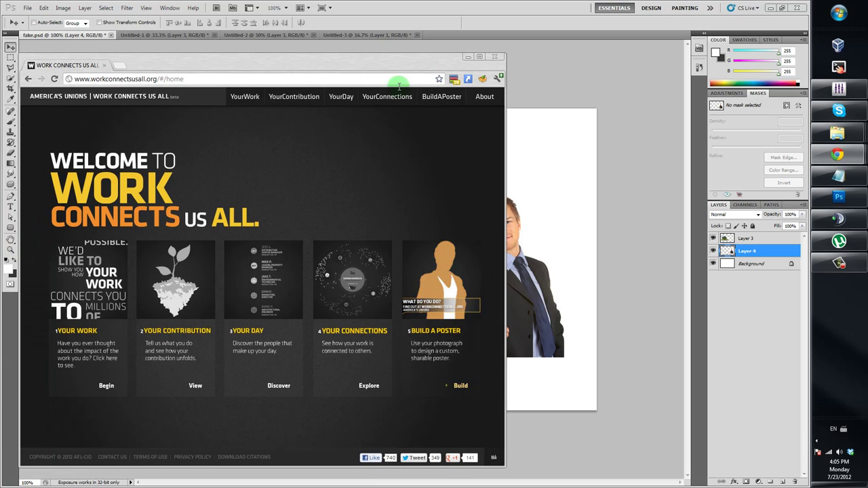
drag(402, 62, 187, 62)
- Switch to Photoshop, hide the tree's Layer 3 and convert the businessman's Layer 4 to a smart object
click(713, 238)
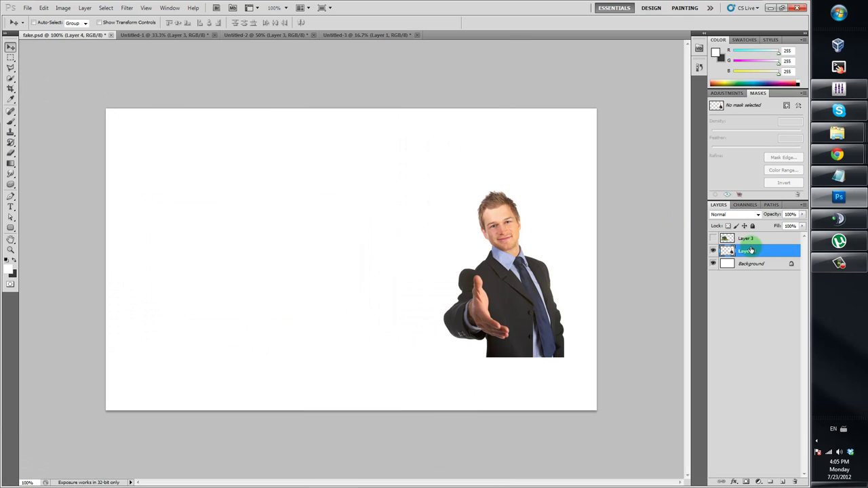
right_click(752, 251)
click(760, 312)
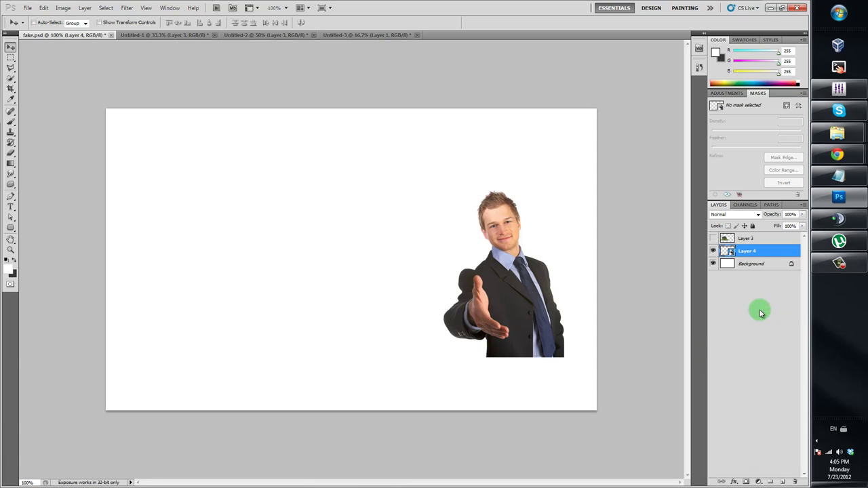
- Add a Posterize adjustment layer above Layer 4 and set its levels to 3
click(84, 8)
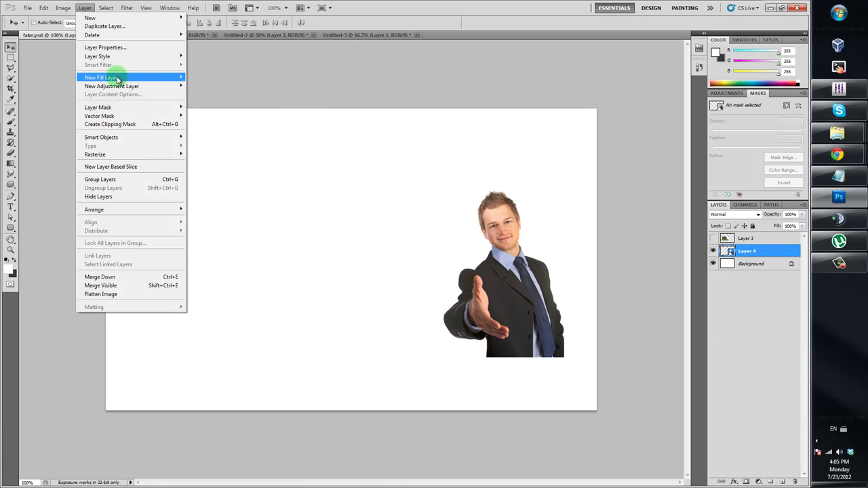
mouse_move(129, 86)
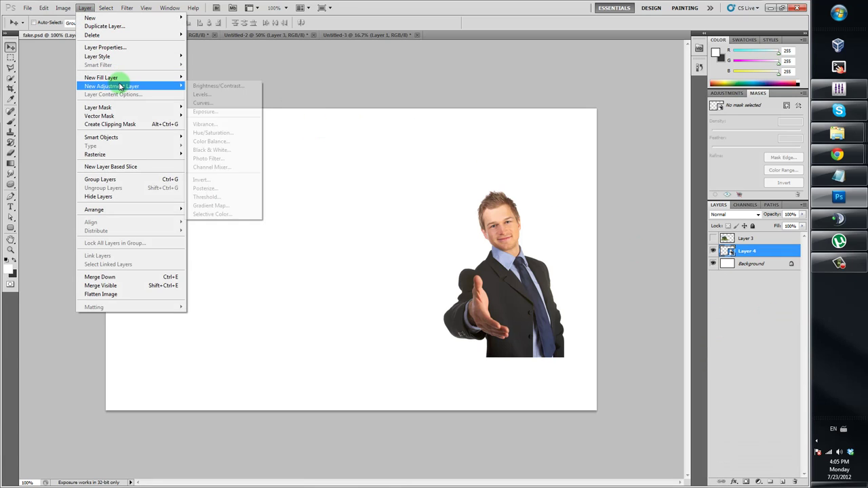
click(217, 190)
click(507, 153)
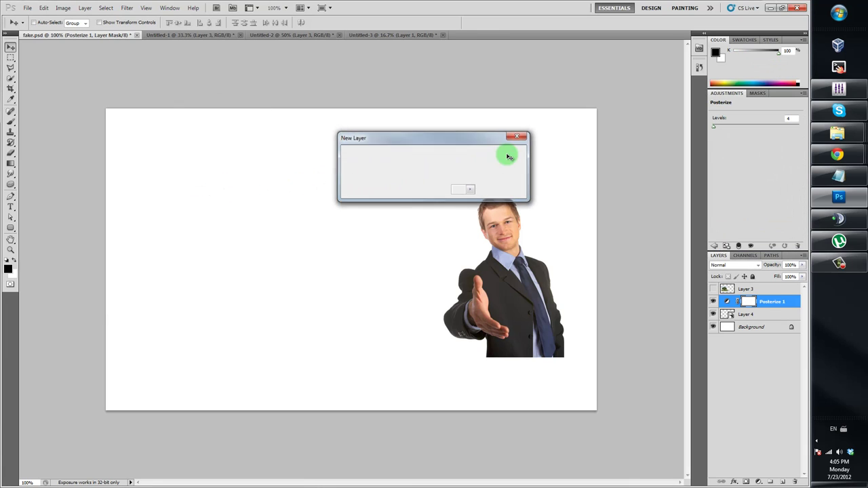
drag(713, 128, 715, 129)
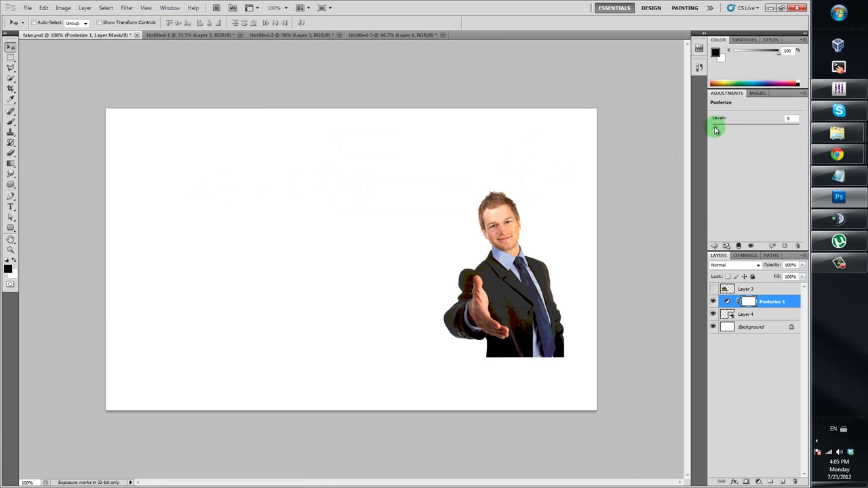
double_click(791, 118)
text(3)
key(Return)
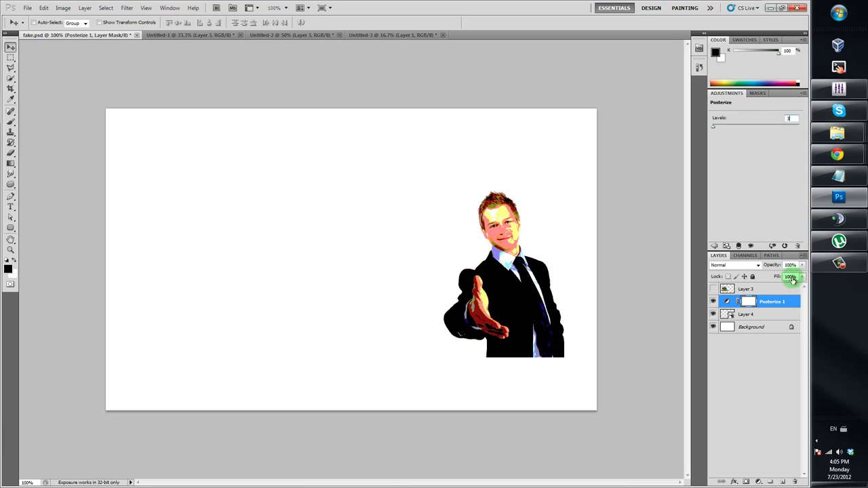
click(765, 342)
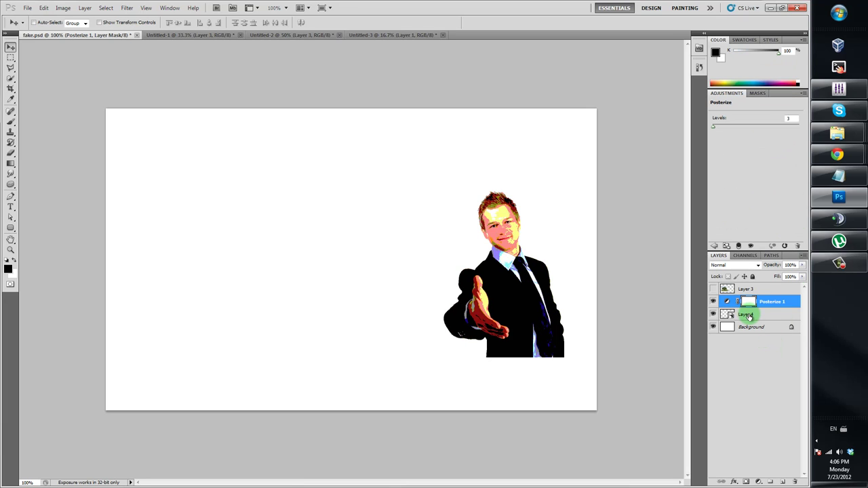
- Add a Black & White adjustment layer directly above Layer 4, using Layer 4 as its clipping mask
click(755, 316)
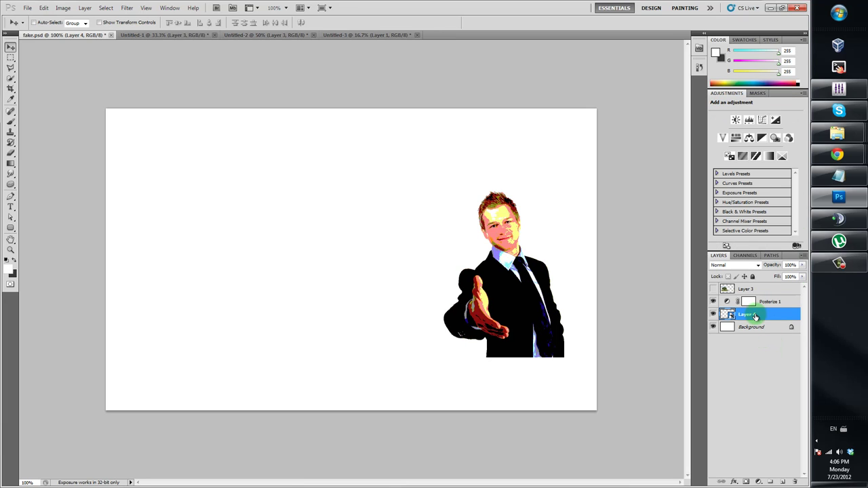
click(84, 8)
mouse_move(120, 86)
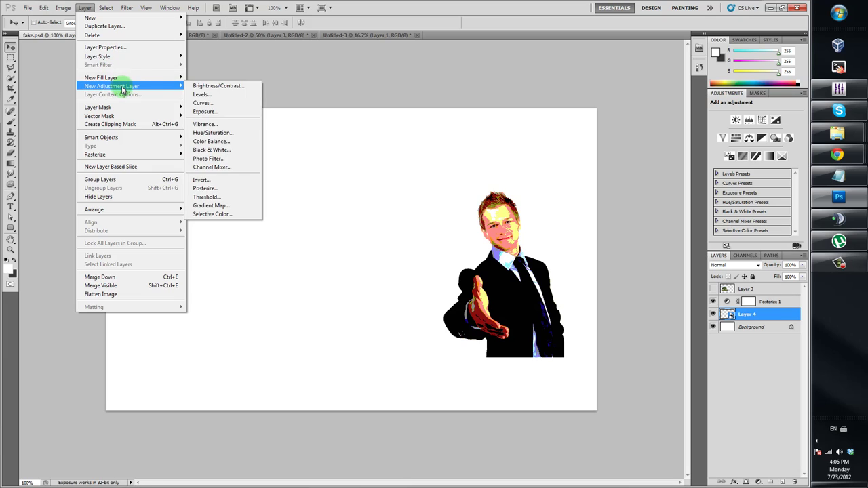
click(223, 149)
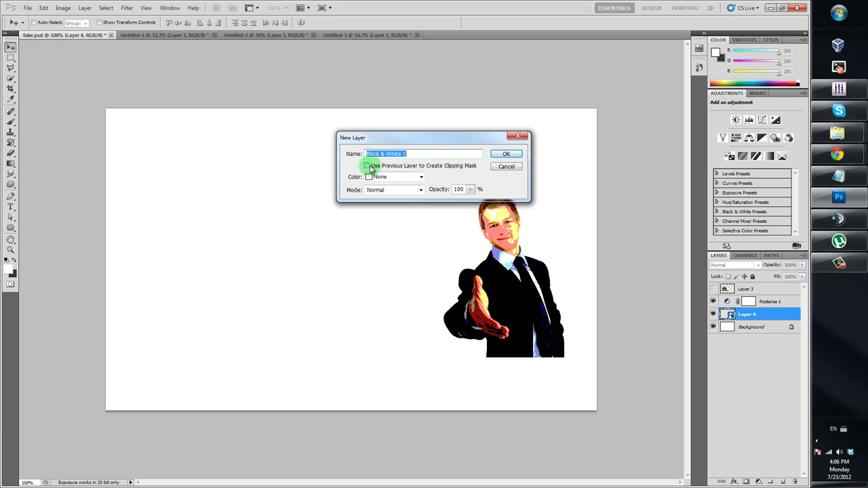
click(510, 155)
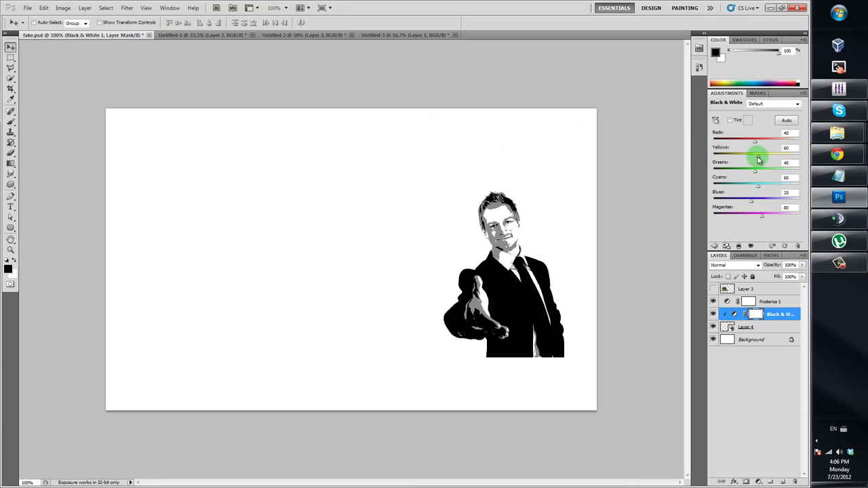
- Tune the Black & White adjustment to Reds 43, Yellows 83, Greens -53, Cyans 112, Blues 266 and Magentas 91
mouse_move(764, 160)
mouse_down()
mouse_move(777, 156)
mouse_move(750, 151)
mouse_move(785, 157)
mouse_move(765, 151)
mouse_move(779, 155)
mouse_move(758, 171)
mouse_up()
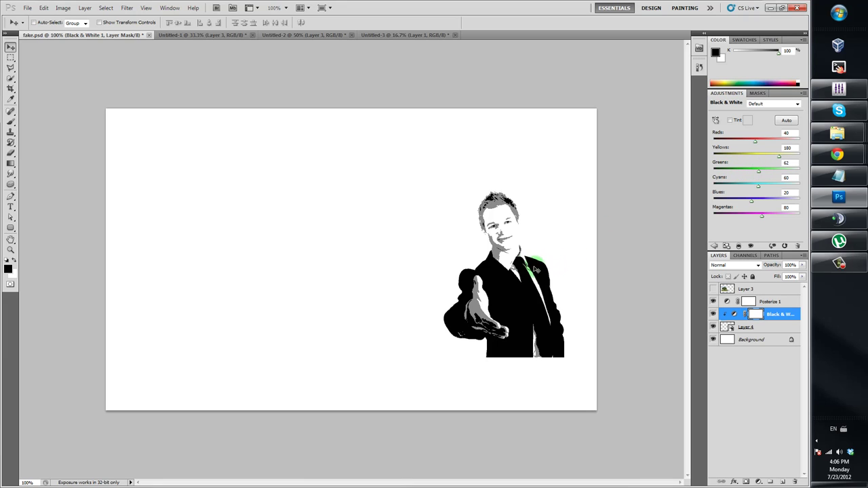
click(759, 140)
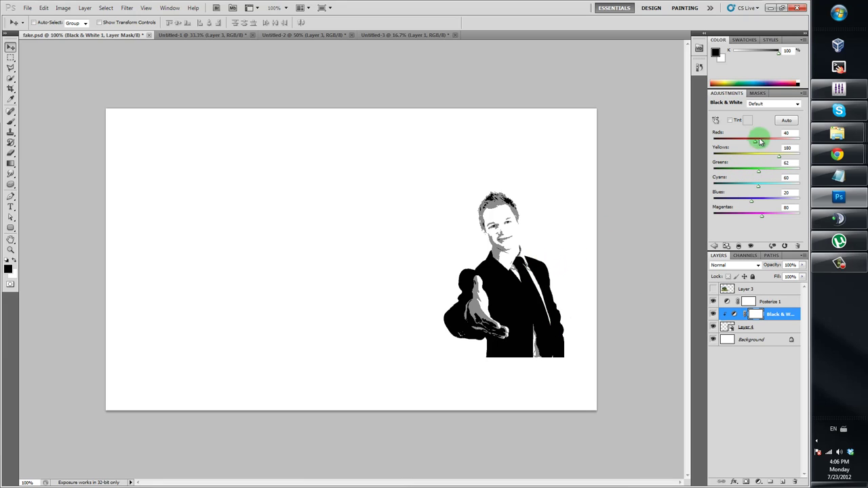
drag(758, 144, 757, 140)
click(760, 173)
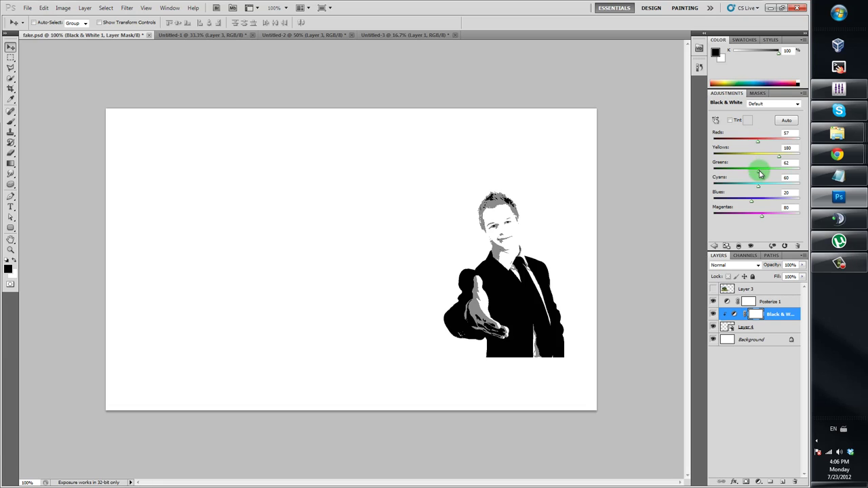
click(755, 195)
drag(775, 175, 796, 198)
click(758, 195)
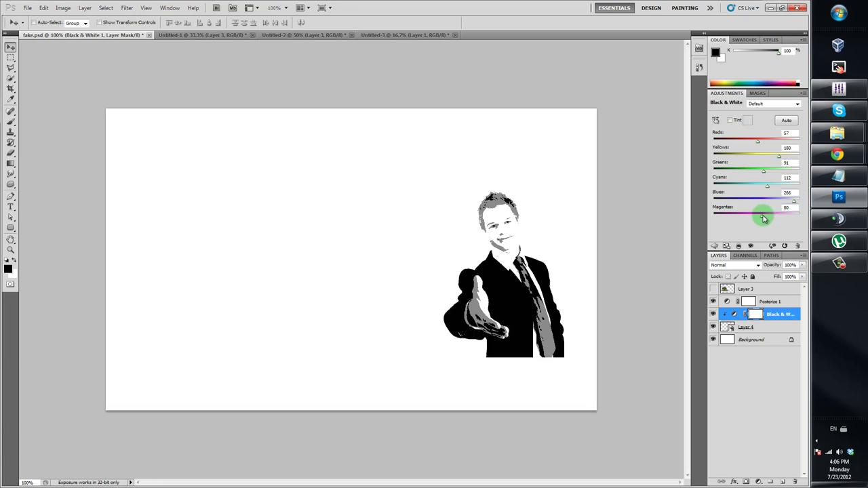
drag(746, 218, 765, 215)
drag(727, 174, 764, 160)
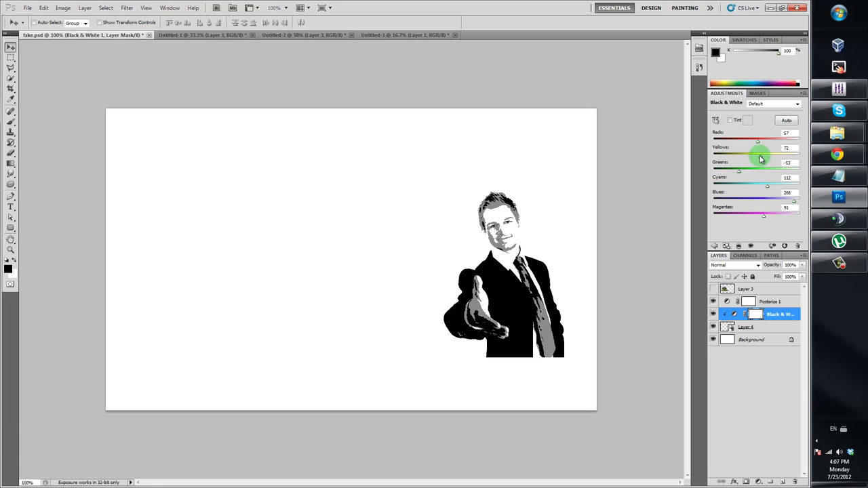
mouse_move(759, 146)
mouse_down()
mouse_move(752, 144)
mouse_move(760, 146)
mouse_up()
- Apply a Median noise filter with a radius of 1 pixel to the businessman's Layer 4
click(744, 316)
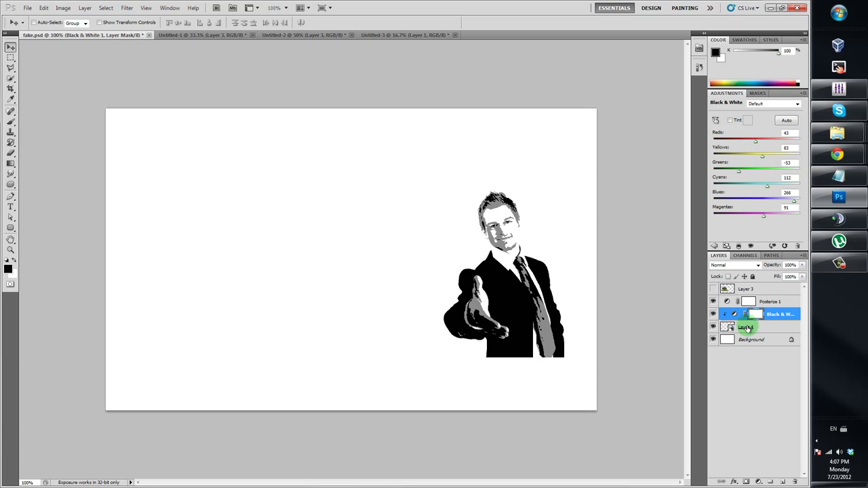
click(746, 328)
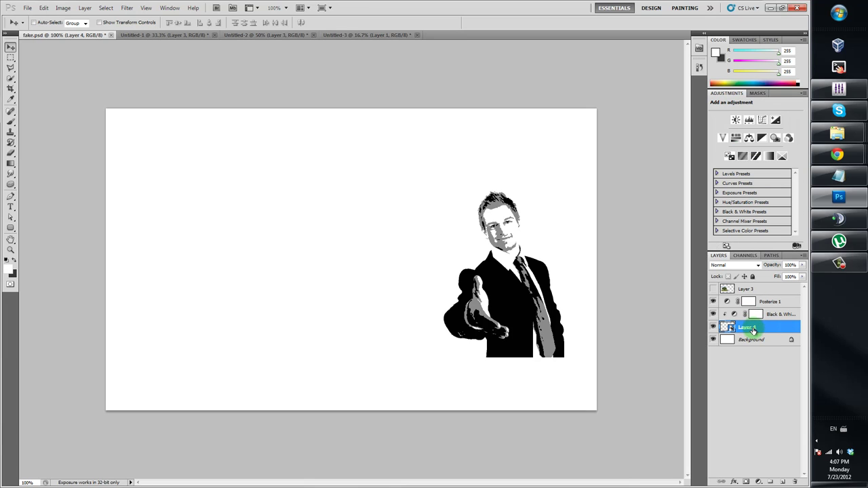
click(127, 7)
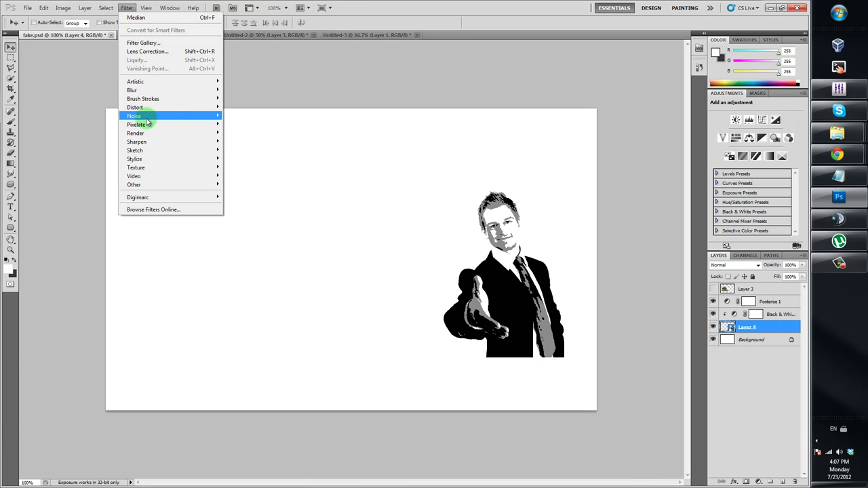
mouse_move(146, 116)
click(244, 141)
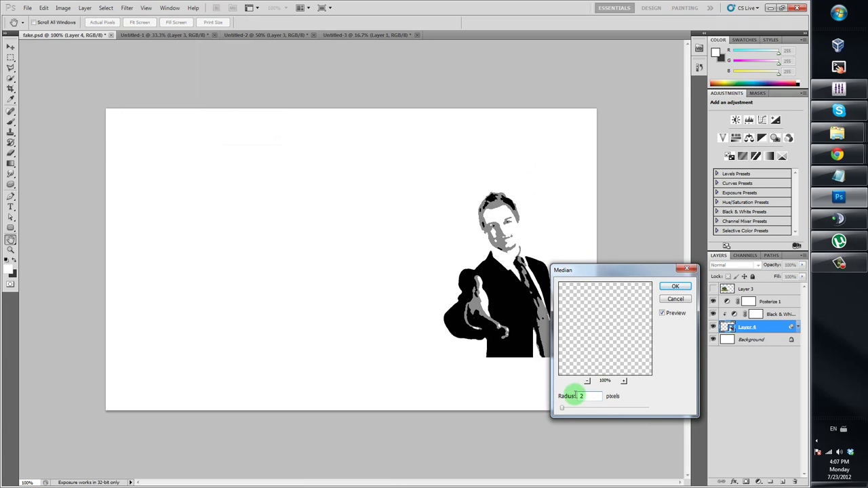
mouse_move(575, 396)
mouse_down()
mouse_move(547, 391)
mouse_move(569, 400)
mouse_up()
text(1)
click(675, 288)
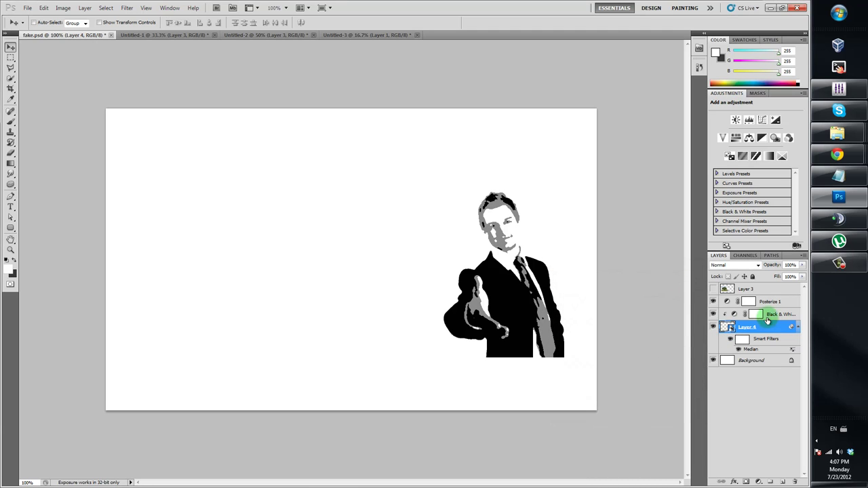
- Add a clipped Curves adjustment above the Black & White layer and raise the shadows and midtones, with the upper point at input 186, output 196
click(776, 312)
click(767, 327)
click(776, 316)
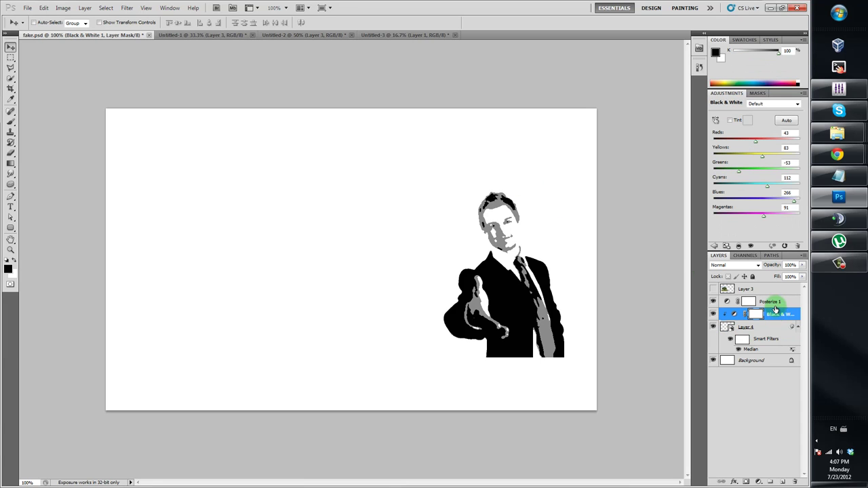
click(84, 7)
mouse_move(116, 89)
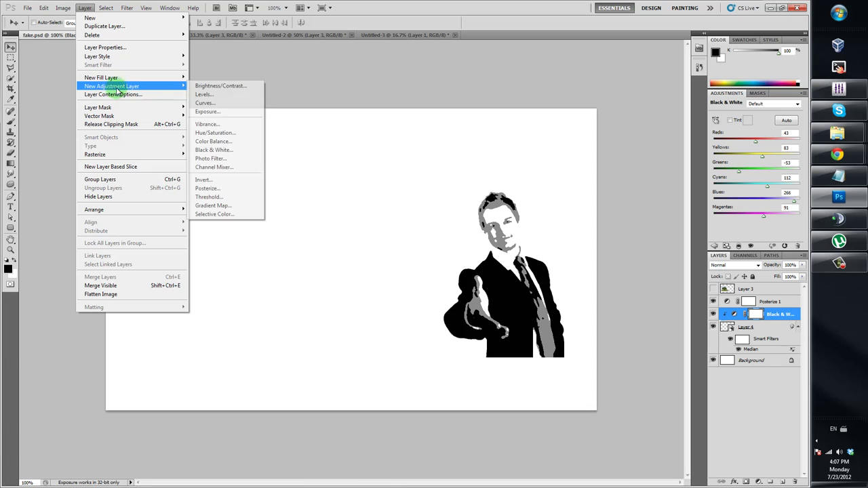
click(225, 104)
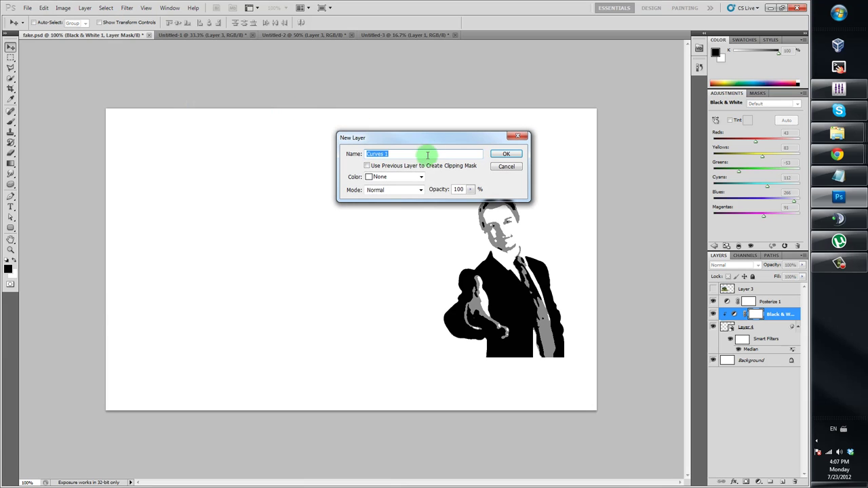
click(506, 154)
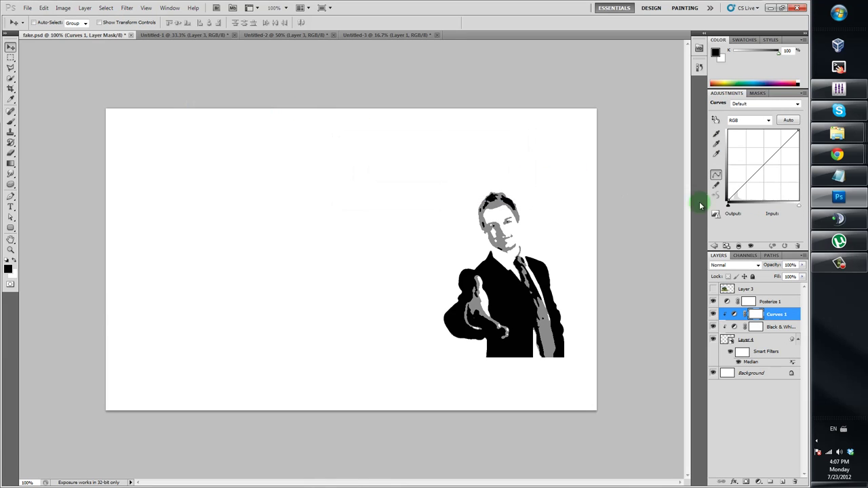
drag(743, 186, 779, 145)
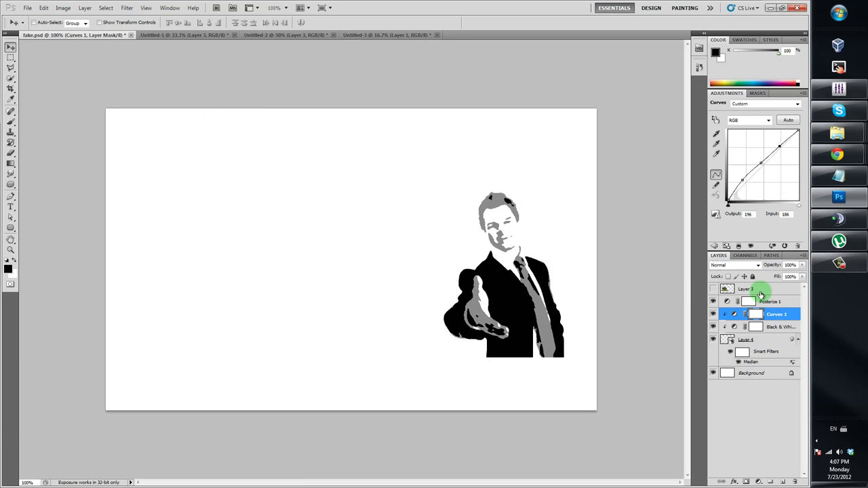
- Show the tree's Layer 3 again and convert it to a smart object
click(723, 292)
click(713, 289)
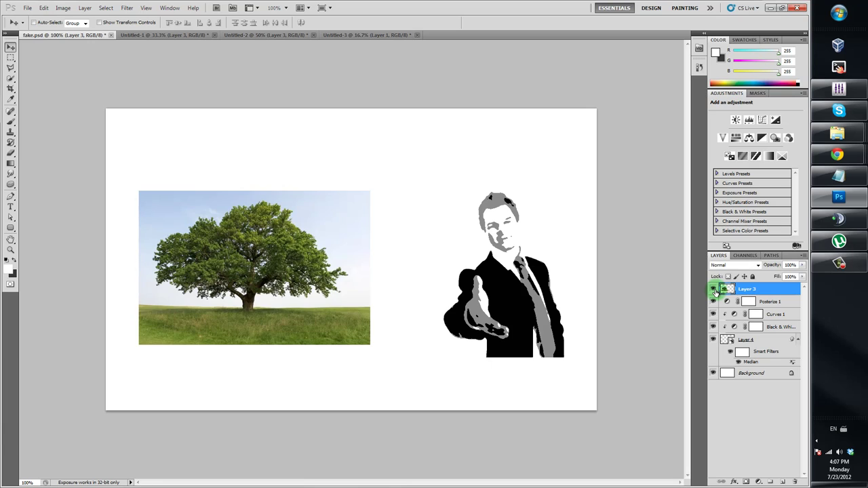
right_click(739, 289)
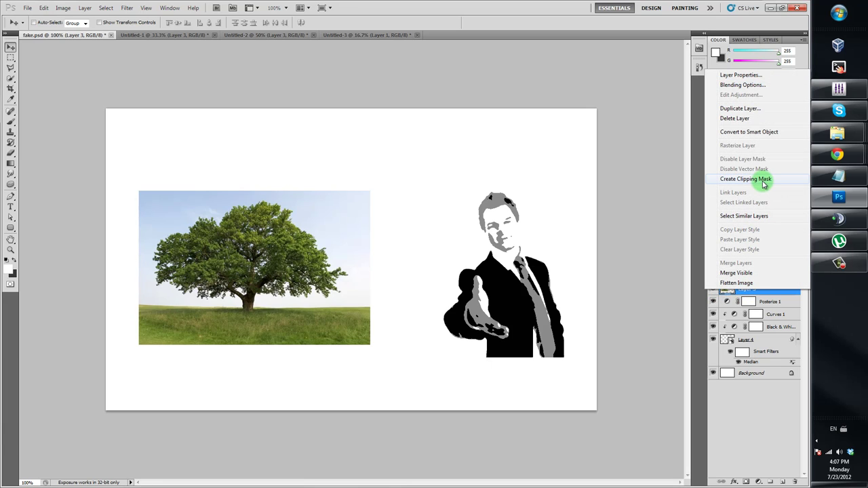
click(771, 133)
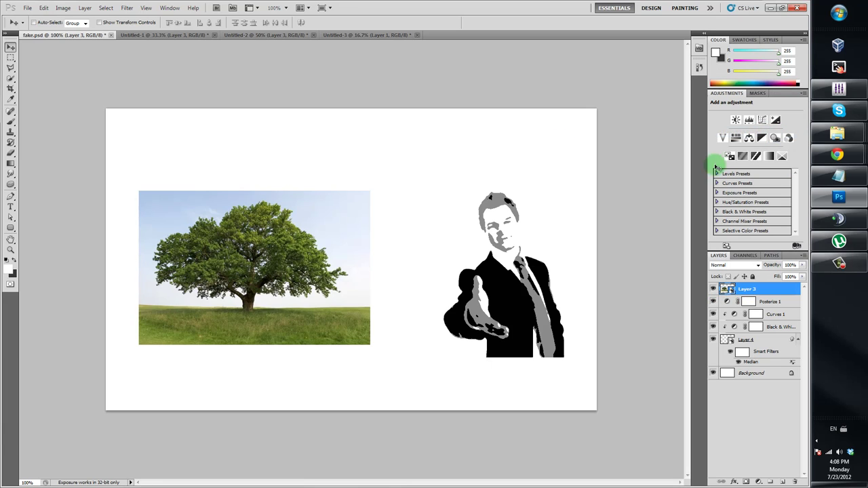
- Add a Posterize adjustment layer clipped to the tree's Layer 3, and reselect Layer 3
click(85, 8)
mouse_move(128, 91)
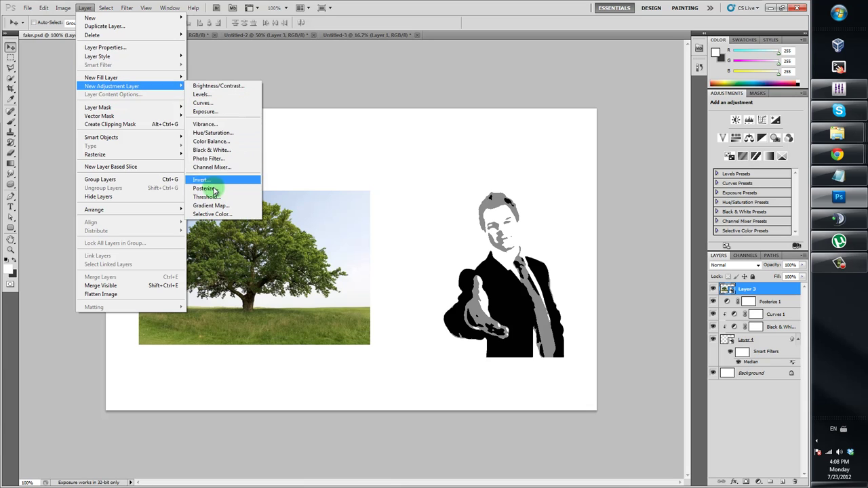
click(247, 188)
click(413, 165)
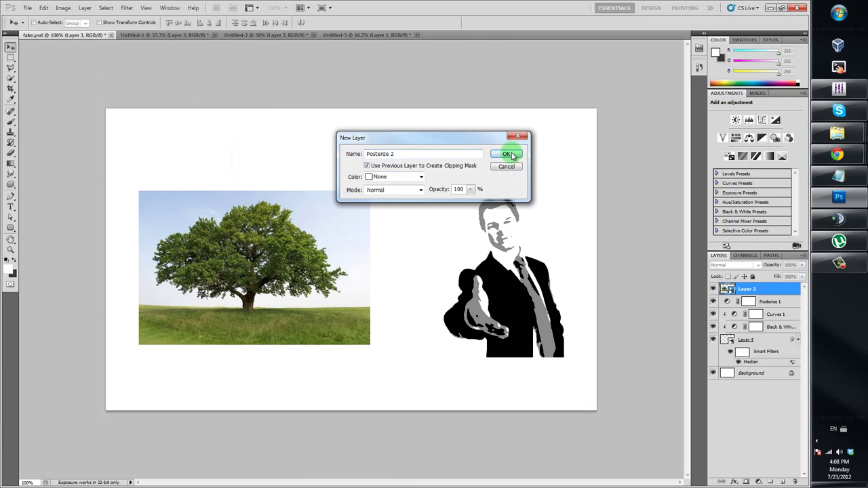
click(508, 154)
click(769, 303)
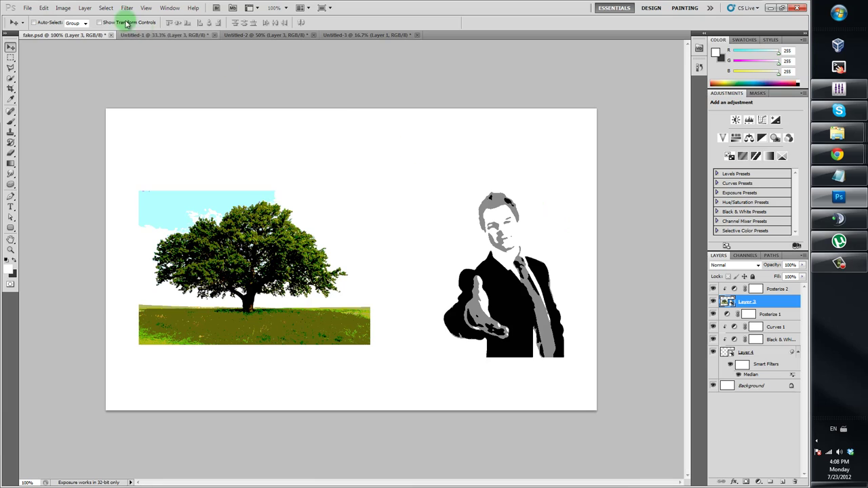
- Add a Black & White adjustment layer clipped to the tree's Layer 3
click(84, 8)
mouse_move(146, 89)
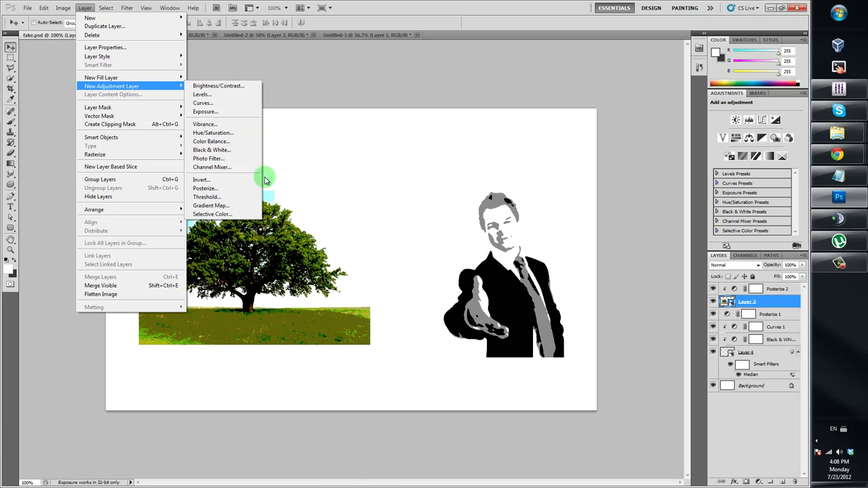
click(216, 150)
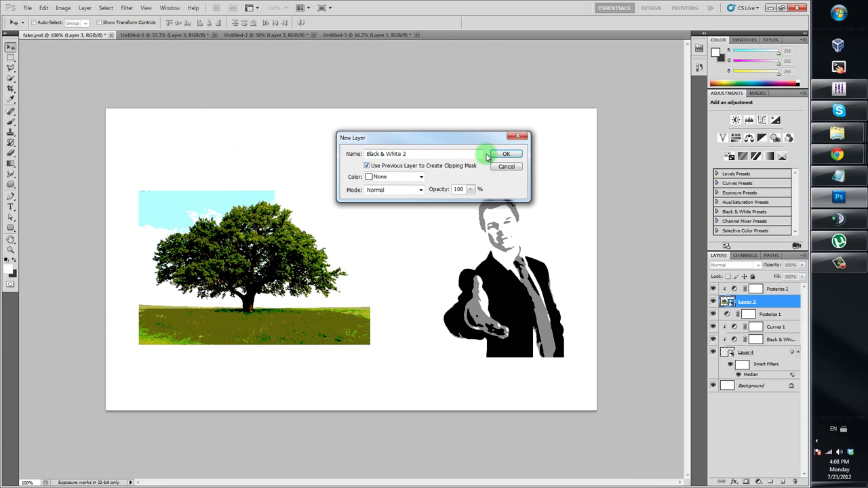
click(507, 151)
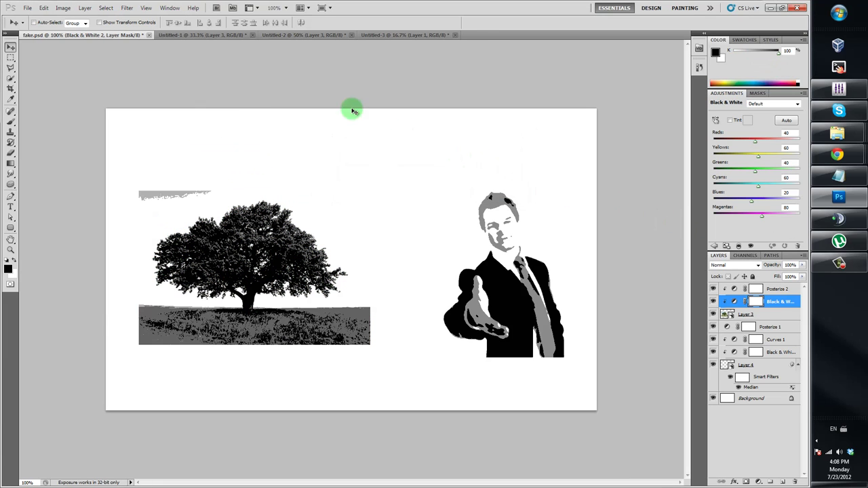
- Apply a Median noise filter with a radius of 2 pixels to the tree's Layer 3
click(746, 314)
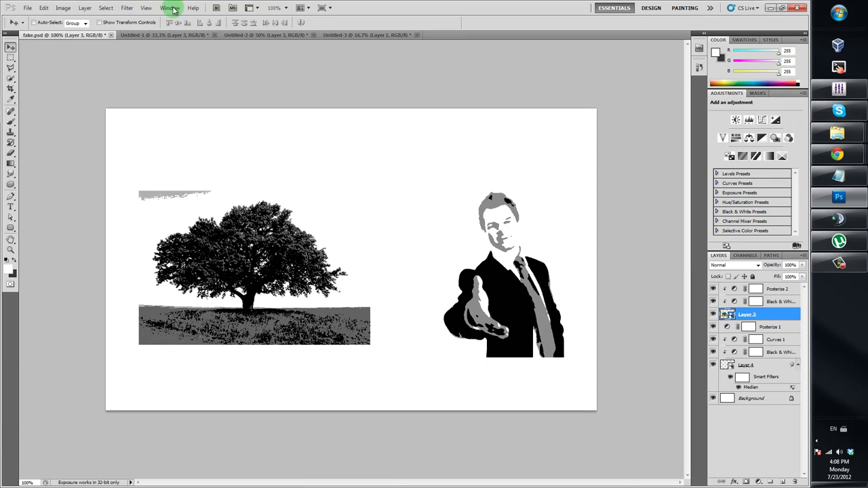
click(128, 8)
mouse_move(210, 116)
click(265, 140)
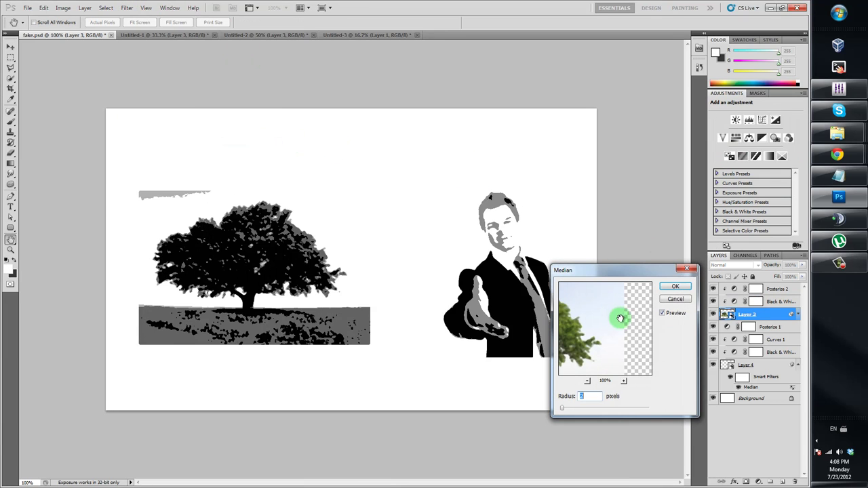
click(686, 289)
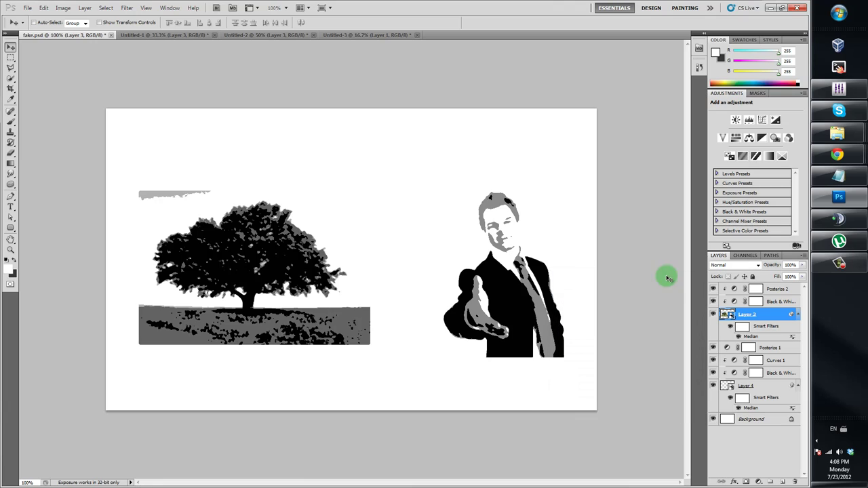
- Adjust the tree's Black & White layer to Reds 208, Yellows 216, Greens 206, Cyans 140 and Blues 127
click(778, 302)
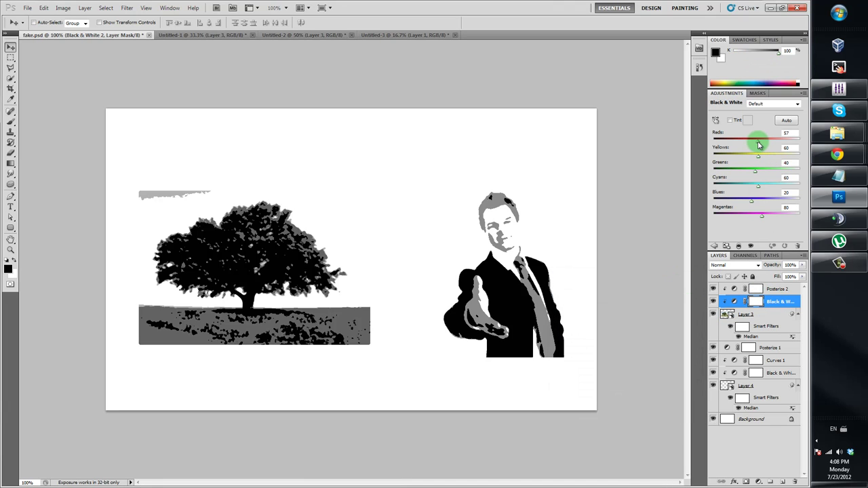
drag(759, 145, 757, 146)
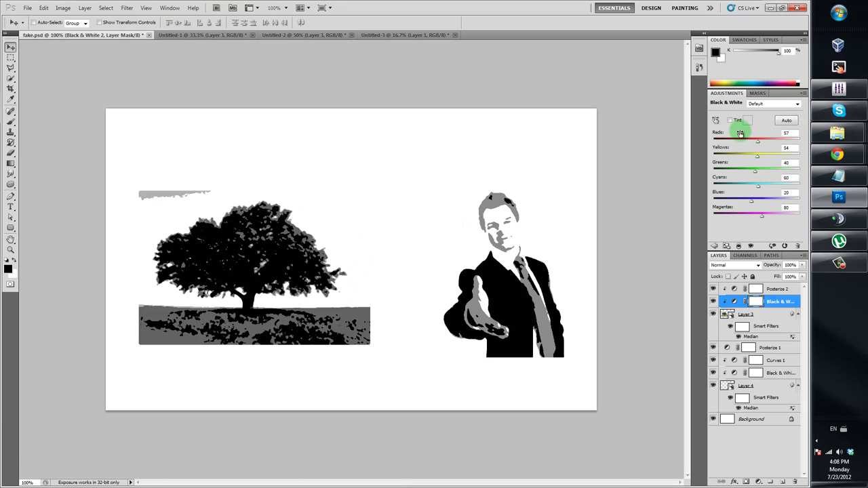
drag(759, 161, 766, 141)
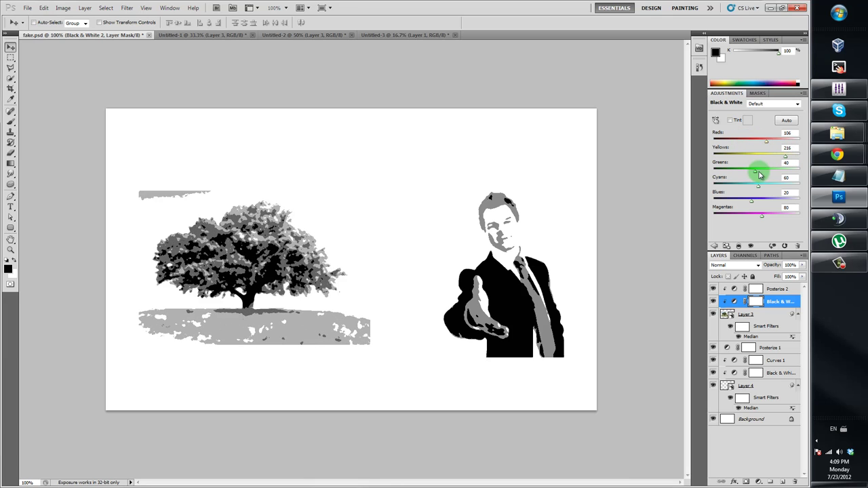
drag(760, 175, 763, 216)
click(769, 142)
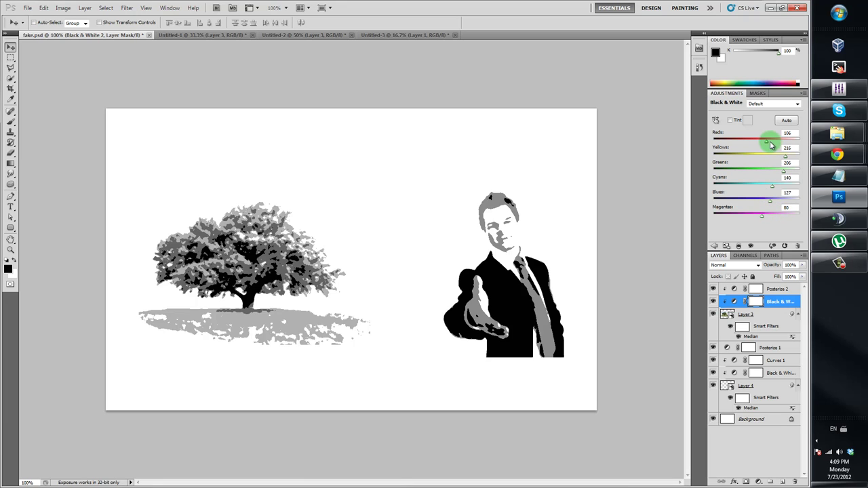
drag(754, 144, 783, 140)
click(771, 187)
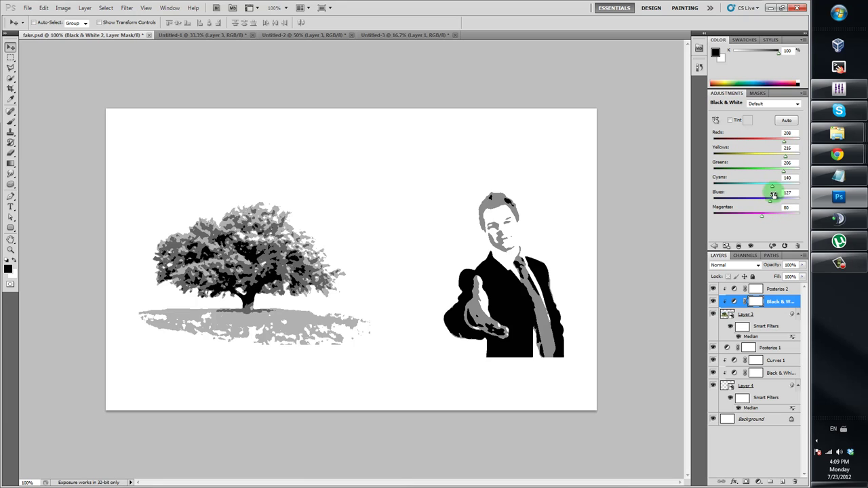
- Add a clipped Curves adjustment above the tree's Black & White layer, lowering the shadows and setting the upper point at input 160, output 173
click(86, 9)
mouse_move(101, 86)
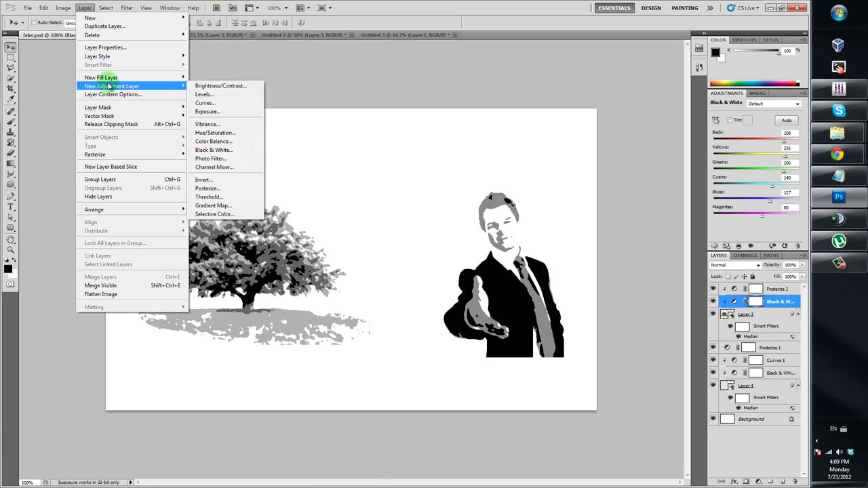
click(218, 104)
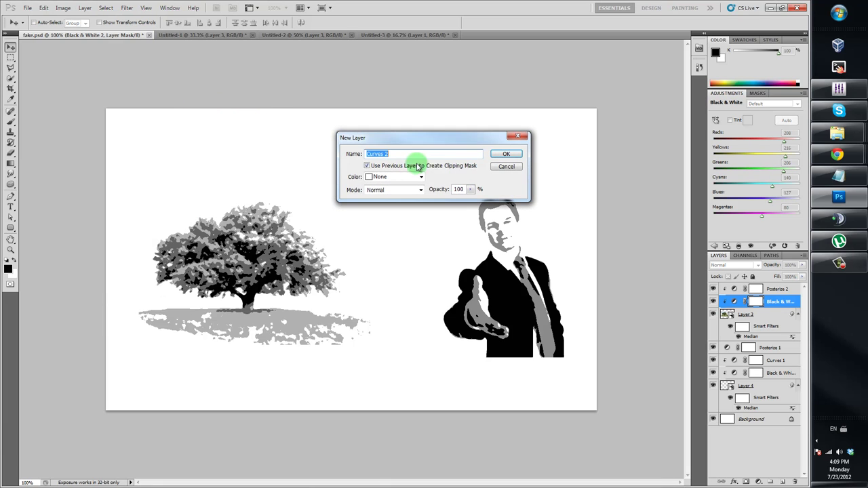
click(500, 151)
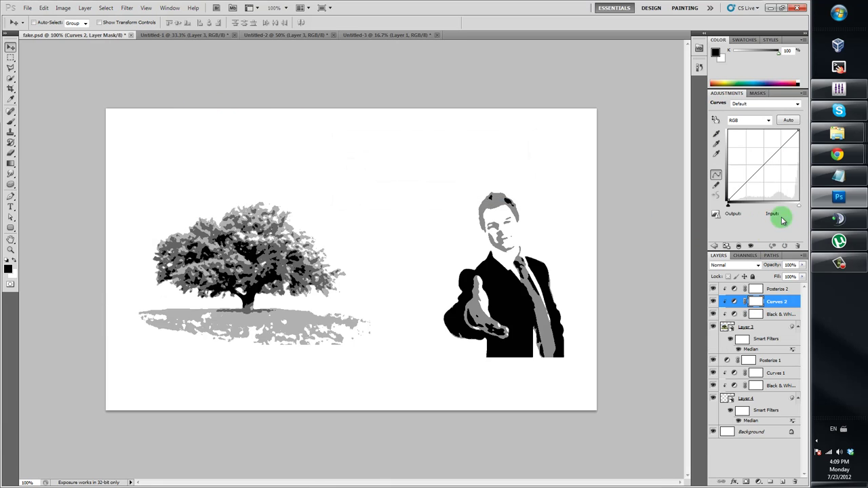
drag(742, 180, 772, 151)
click(760, 167)
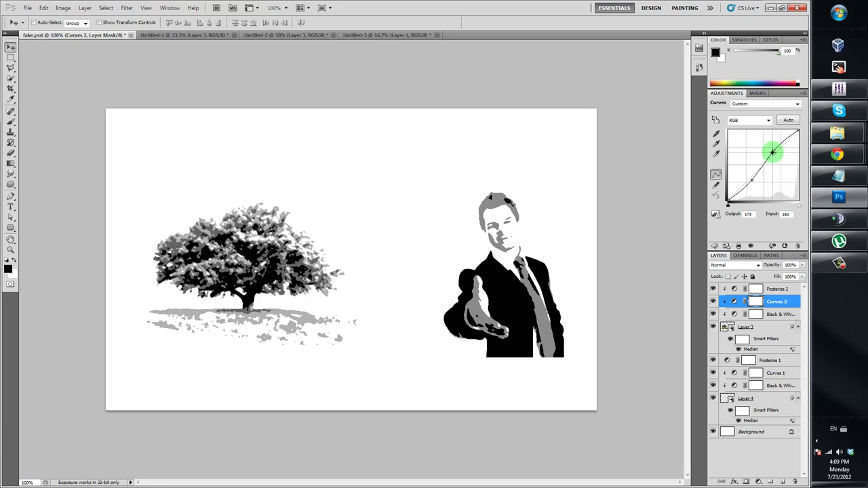
- Examine the edges of the posterized businessman's face and hair up close
click(548, 261)
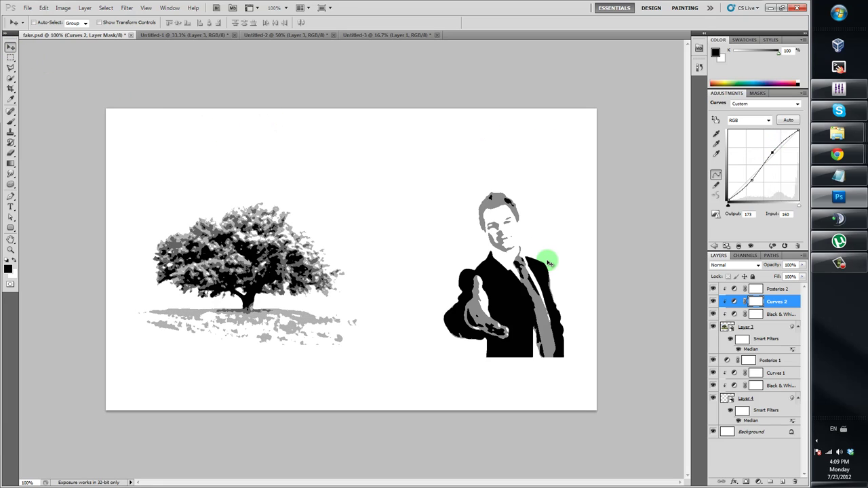
click(541, 251)
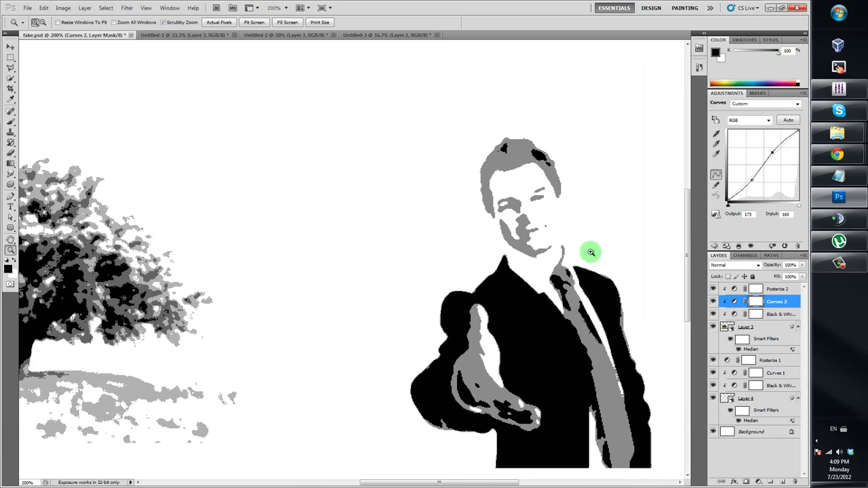
click(510, 187)
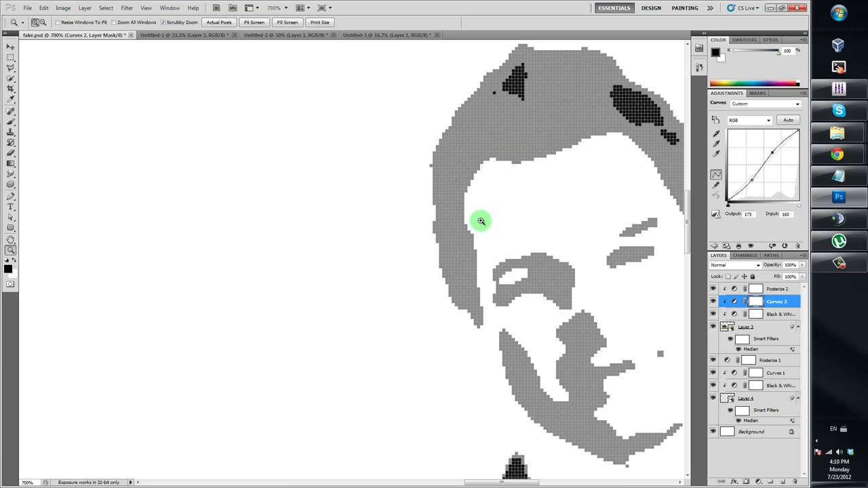
alt+click(602, 196)
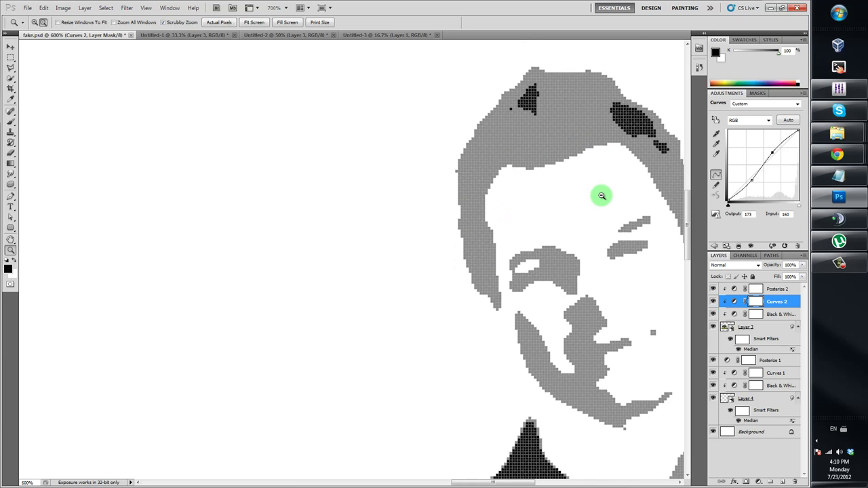
alt+click(601, 196)
alt+click(601, 196)
alt+click(601, 196)
alt+click(601, 196)
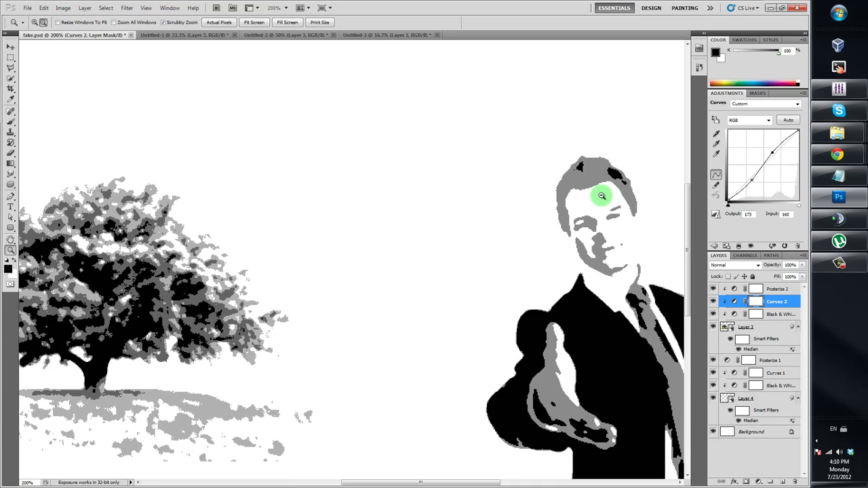
alt+click(614, 194)
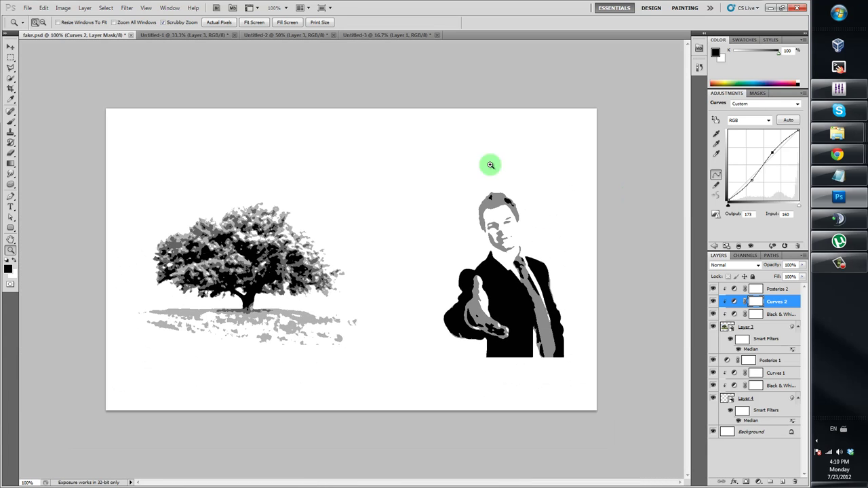
click(11, 46)
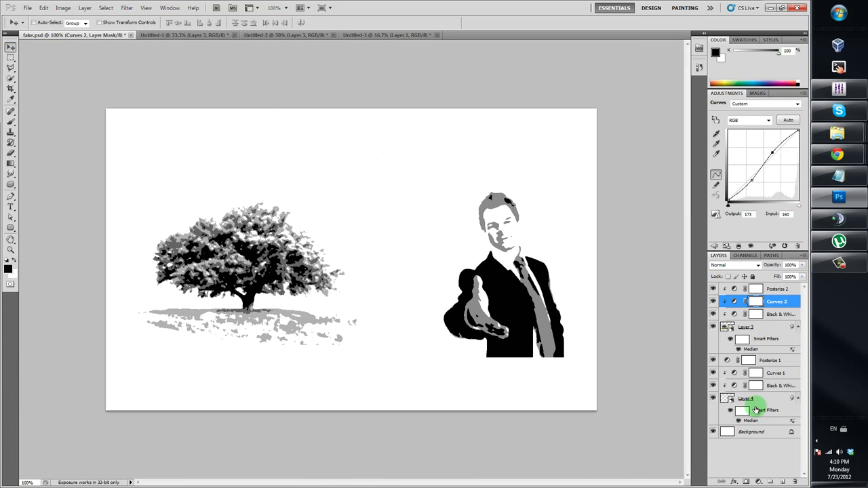
- Draw a rectangular selection around the whole businessman, copy the merged image inside it, and deselect
click(11, 57)
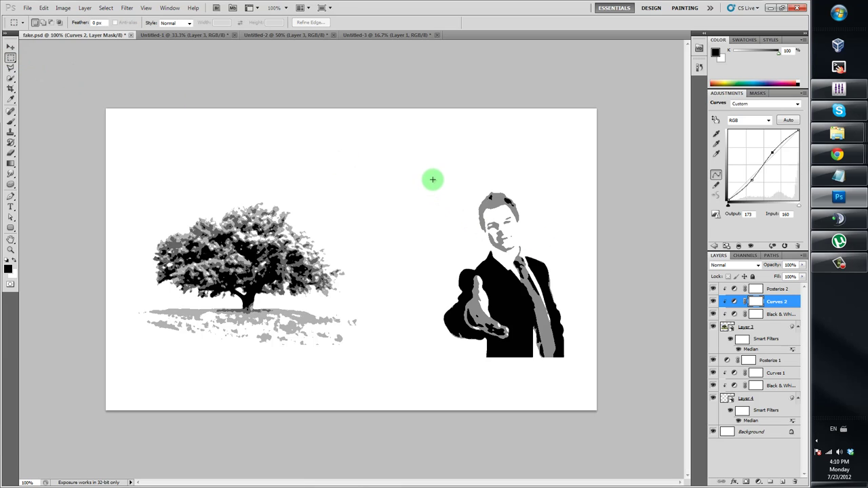
drag(432, 181, 576, 362)
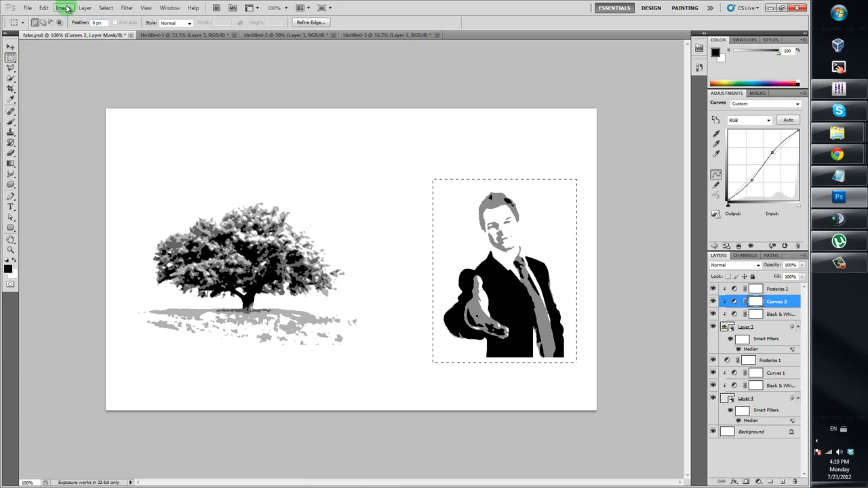
click(43, 8)
click(84, 73)
click(430, 159)
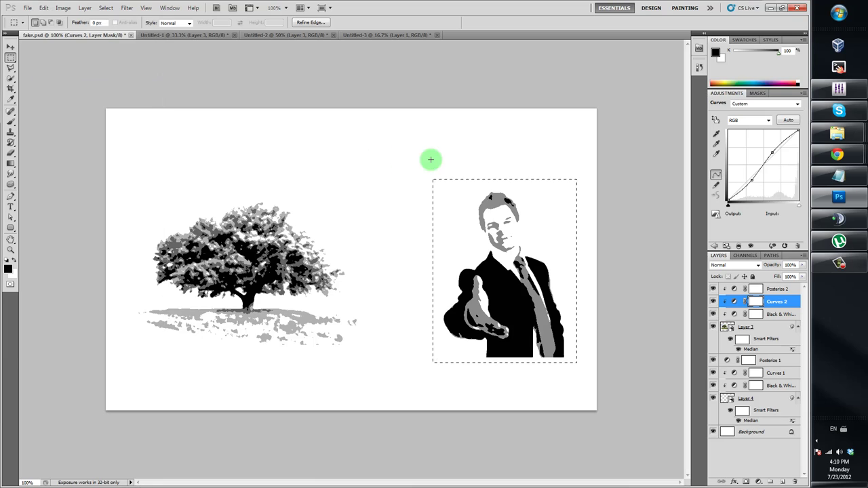
- Create a new blank layer above the Posterize 2 adjustment layer
click(777, 290)
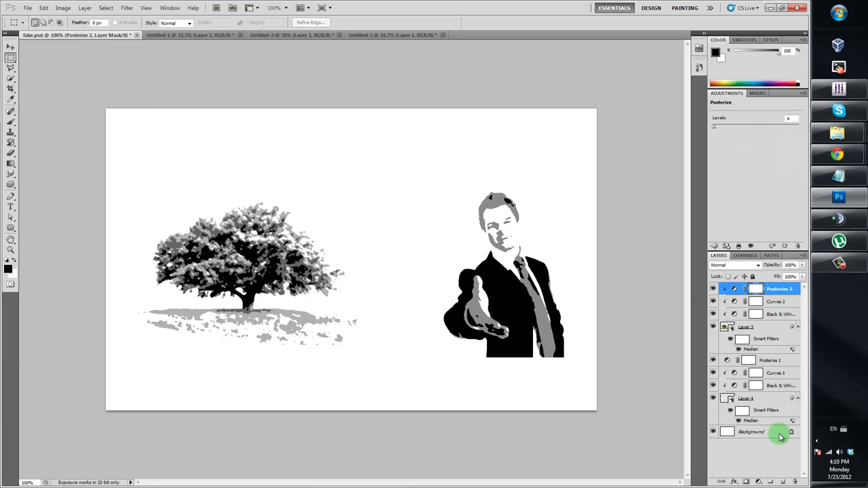
click(783, 482)
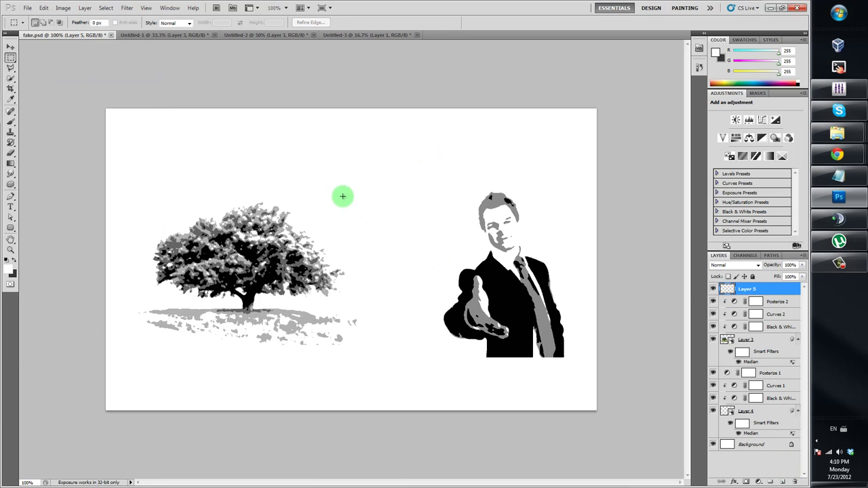
key(v)
- Paste the copied businessman into Quick Mask mode, convert the mask to a selection, and invert that selection
click(10, 286)
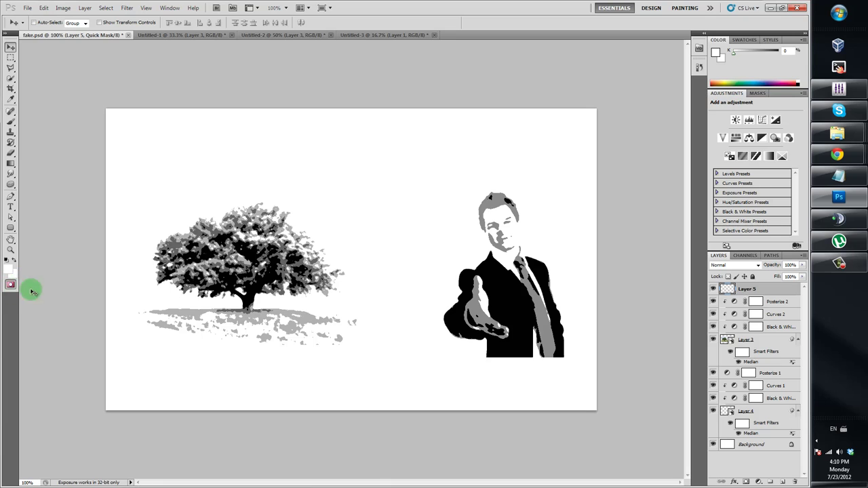
key(ctrl+v)
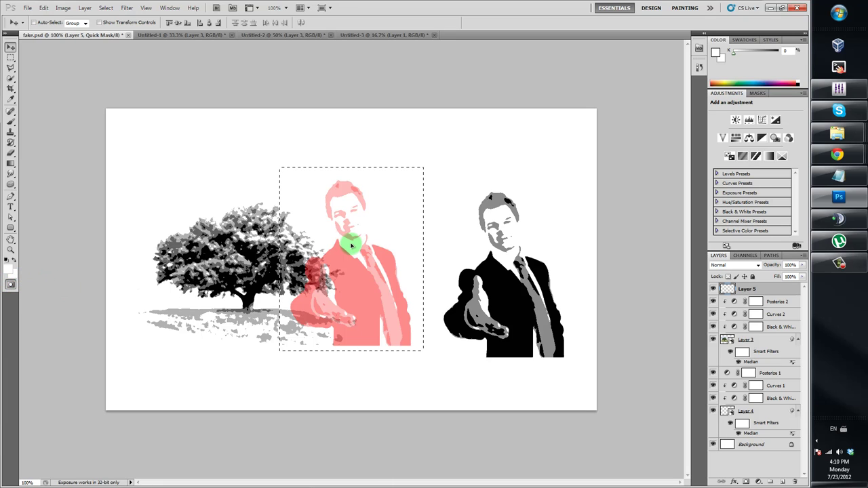
click(10, 284)
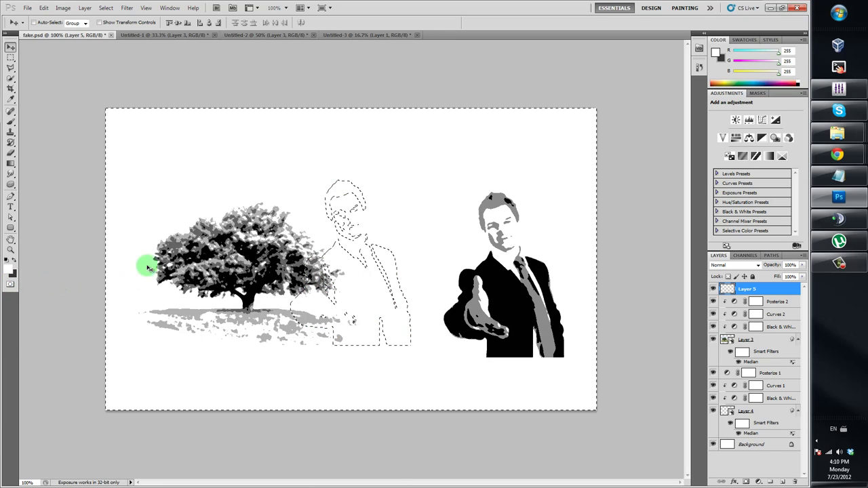
click(106, 8)
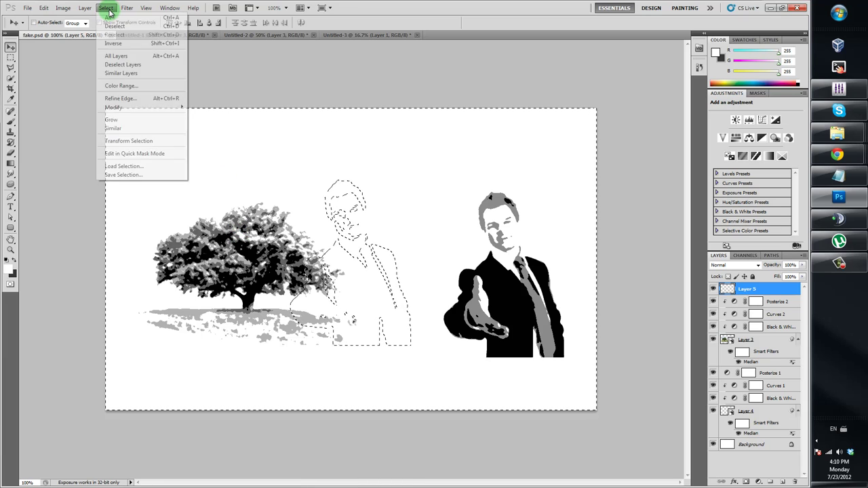
click(127, 44)
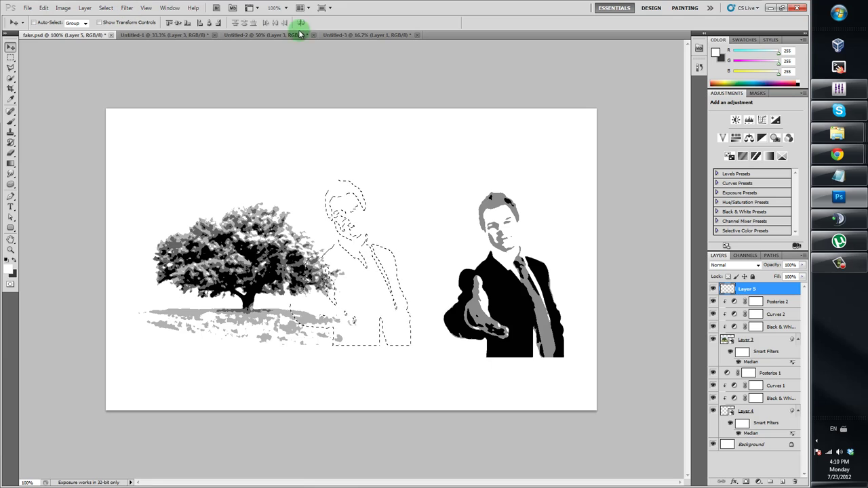
- Open Refine Edge for the businessman selection and preview it with the On Black view mode
click(11, 60)
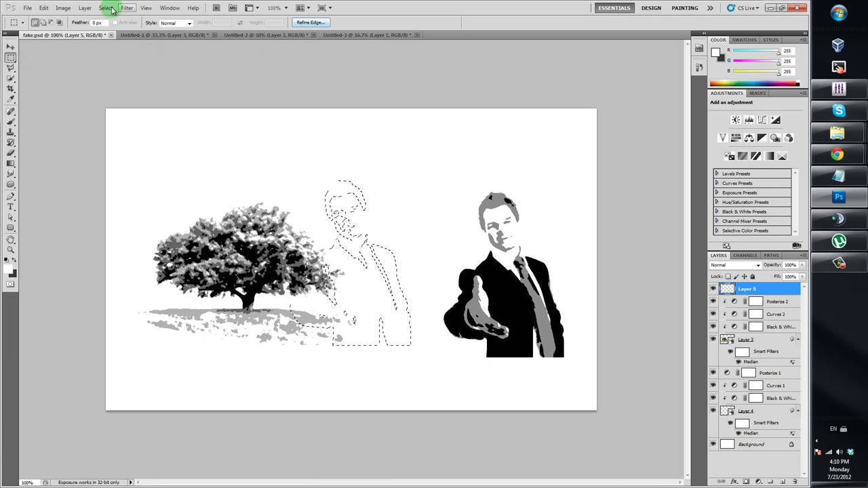
click(106, 8)
click(130, 100)
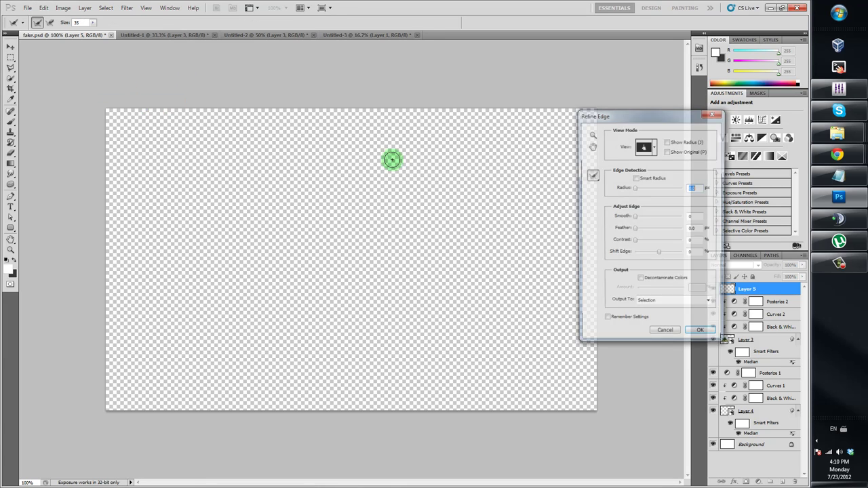
click(655, 149)
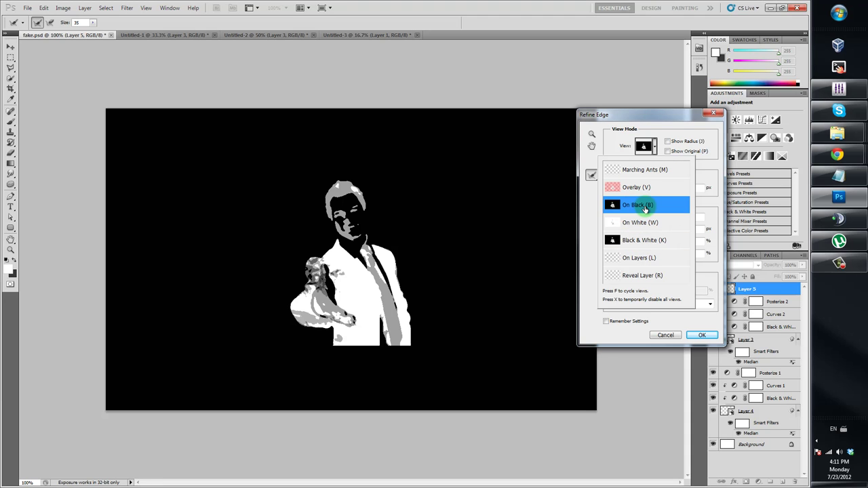
click(656, 147)
- Smooth the businessman selection's edge by 1 and feather it by 0.5 px
key(z)
click(363, 298)
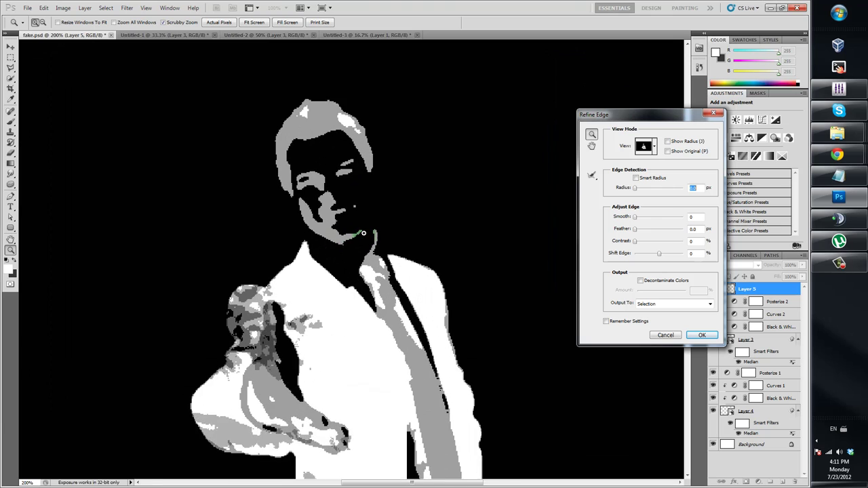
click(363, 298)
key(h)
drag(362, 298, 411, 176)
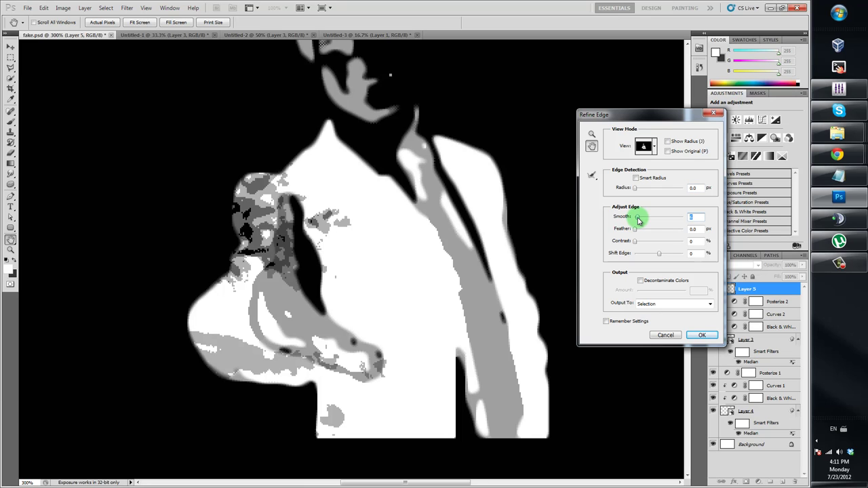
drag(637, 219, 634, 241)
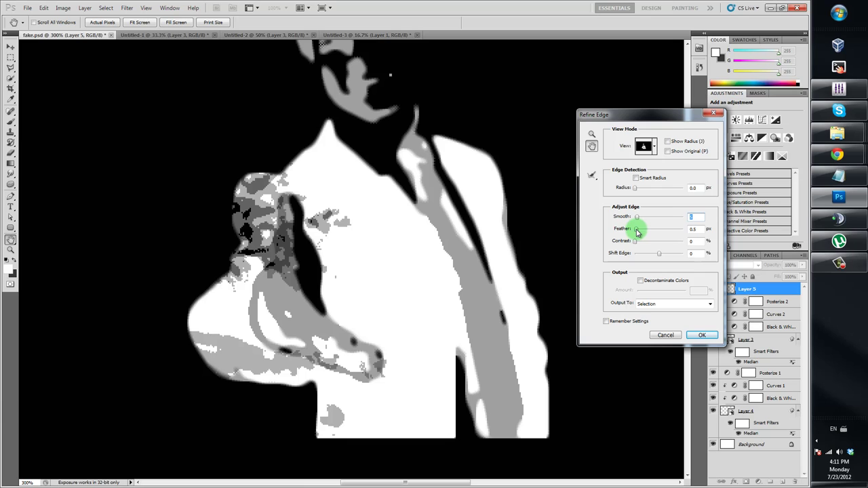
click(637, 232)
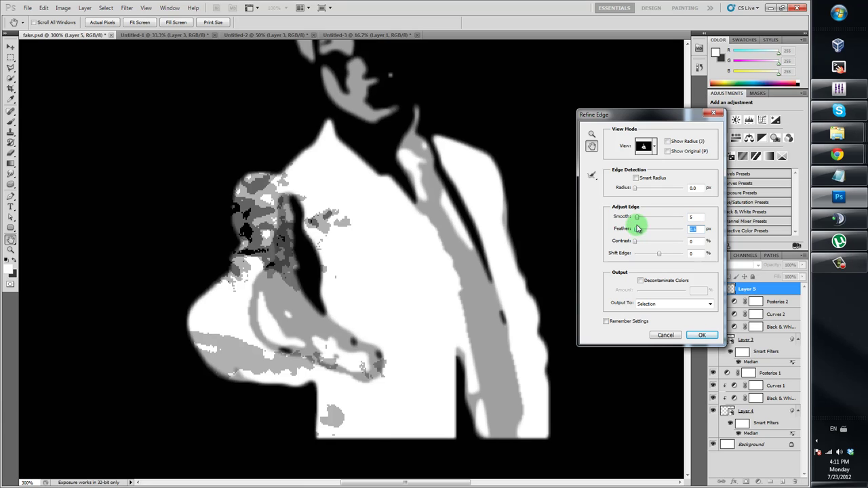
click(636, 218)
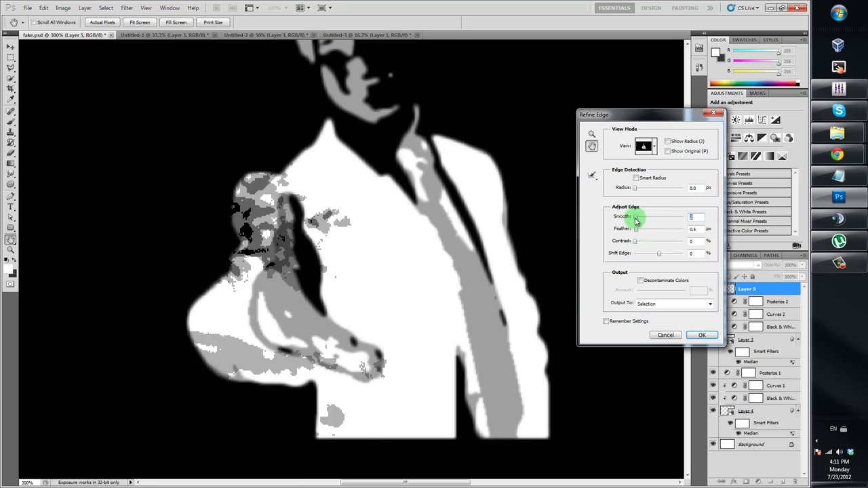
drag(636, 219, 633, 219)
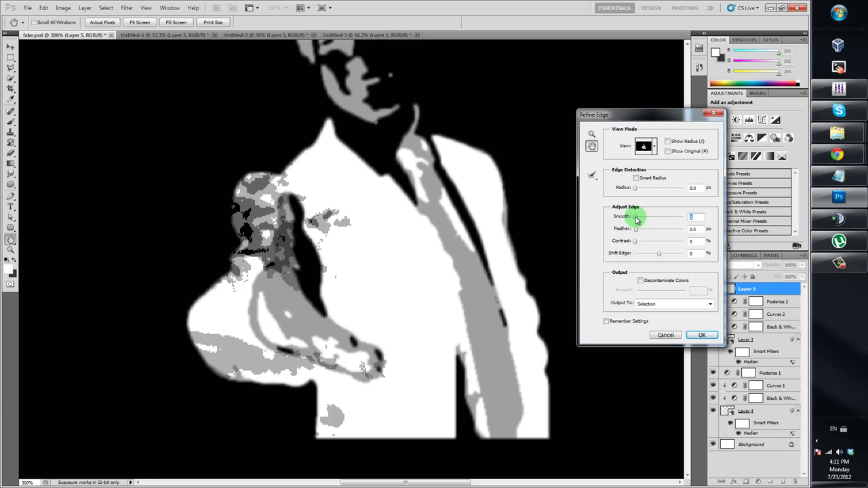
- Raise the selection edge's feather to 0.9 px and its contrast to 21%
click(637, 233)
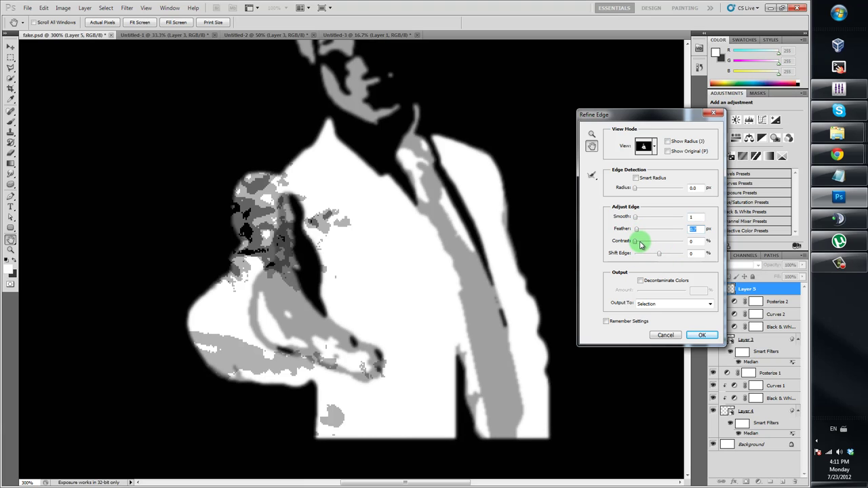
click(639, 243)
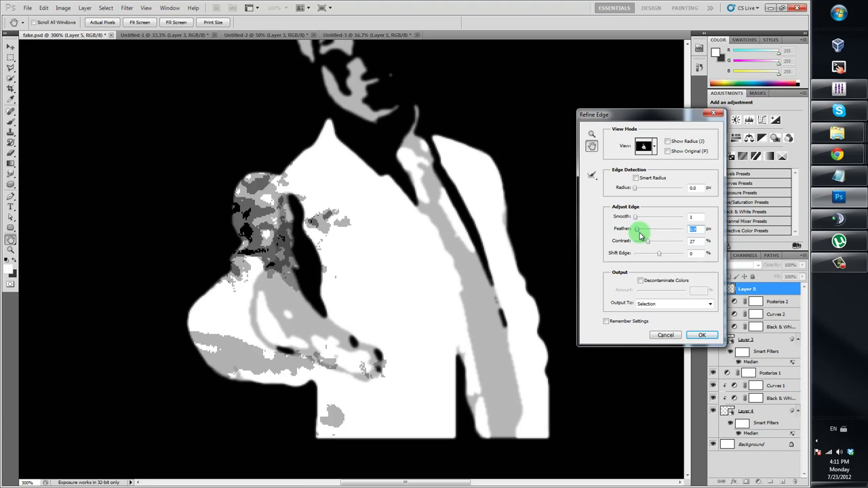
mouse_move(650, 244)
mouse_down()
mouse_move(657, 243)
mouse_move(648, 244)
mouse_up()
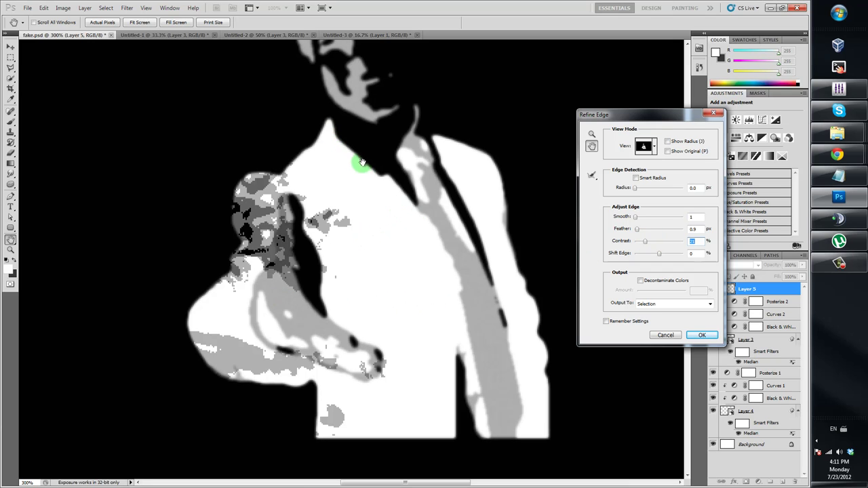
drag(402, 191, 449, 225)
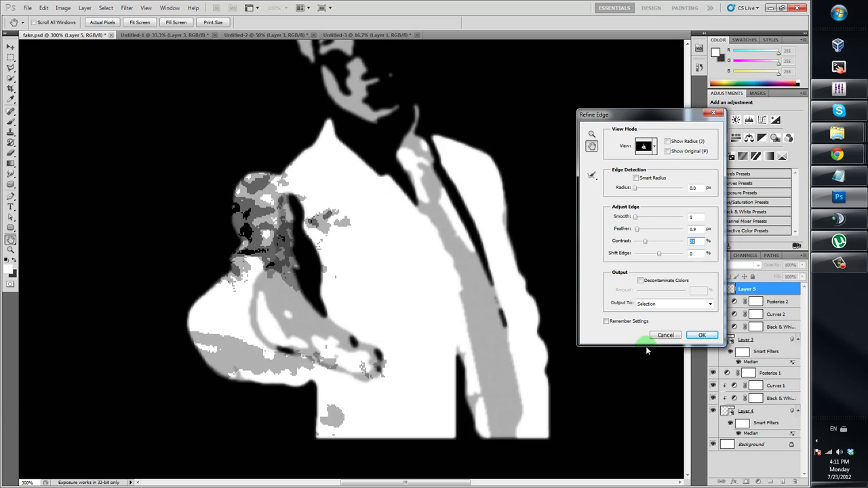
- Output the refined selection to a new layer with a layer mask
click(676, 303)
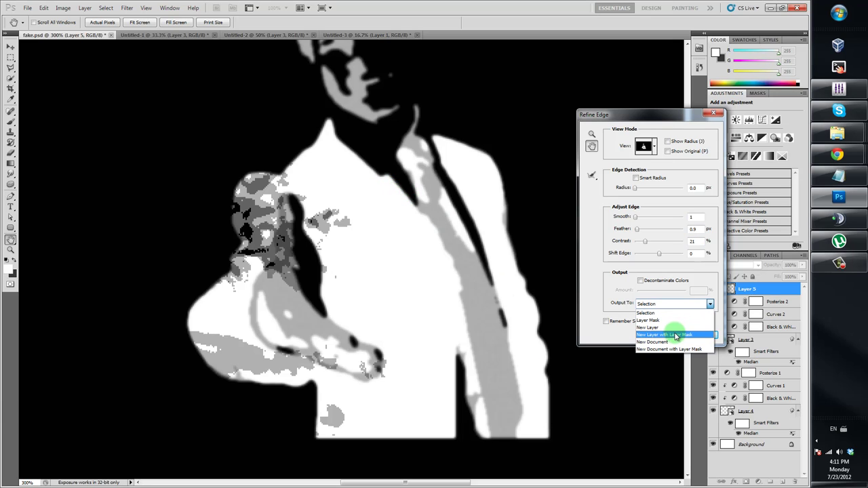
click(672, 335)
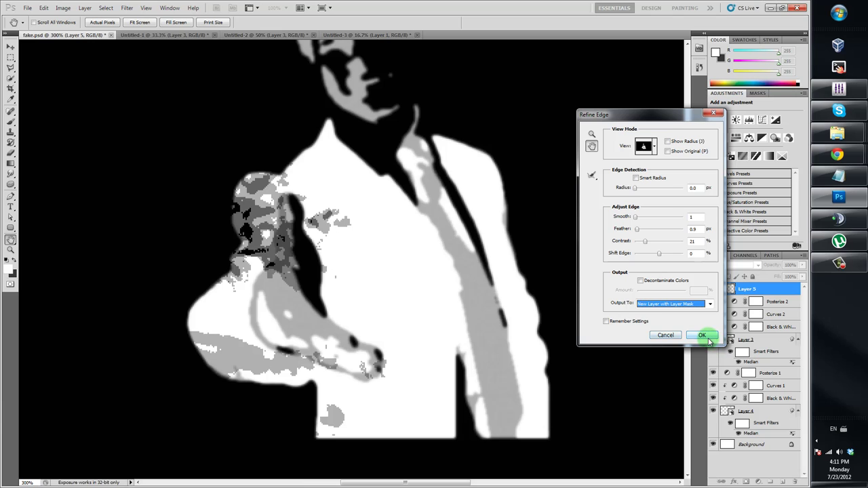
click(705, 336)
- Set the foreground color to black and fill the masked Layer 5 copy's content with it
click(725, 290)
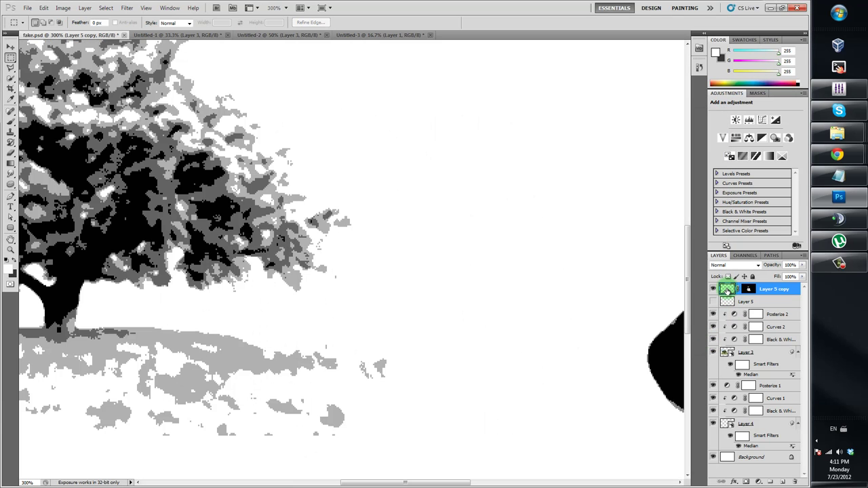
click(715, 53)
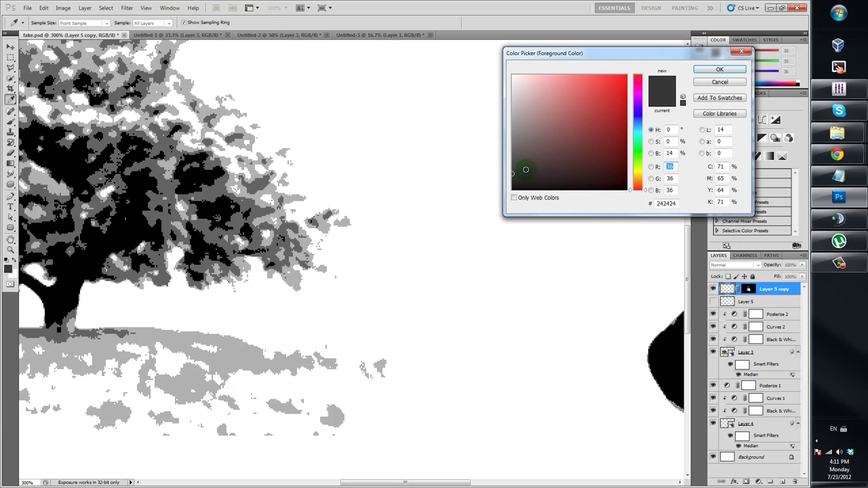
click(720, 69)
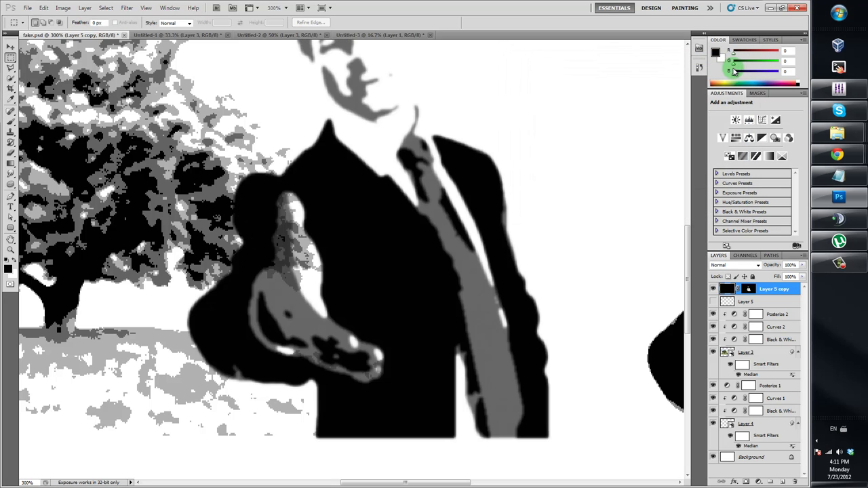
- Move the black masked businessman down and to the right, closer to the original figure
key(z)
alt+click(465, 95)
alt+click(465, 95)
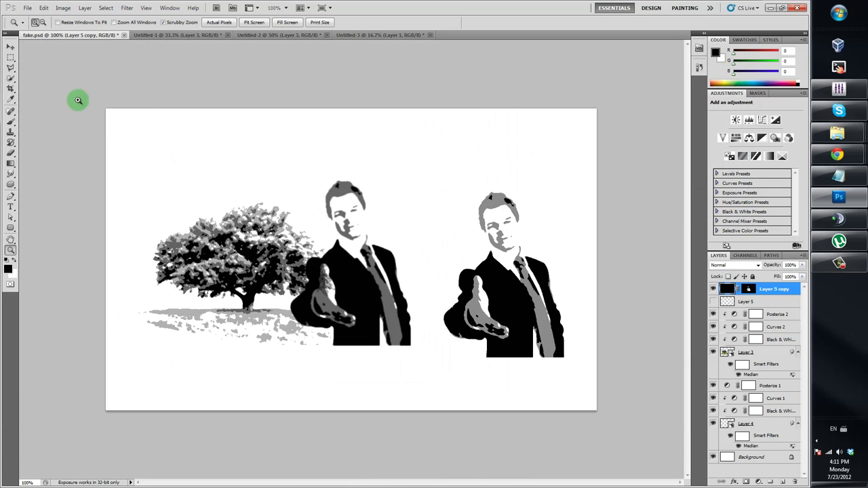
click(11, 47)
drag(339, 231, 384, 259)
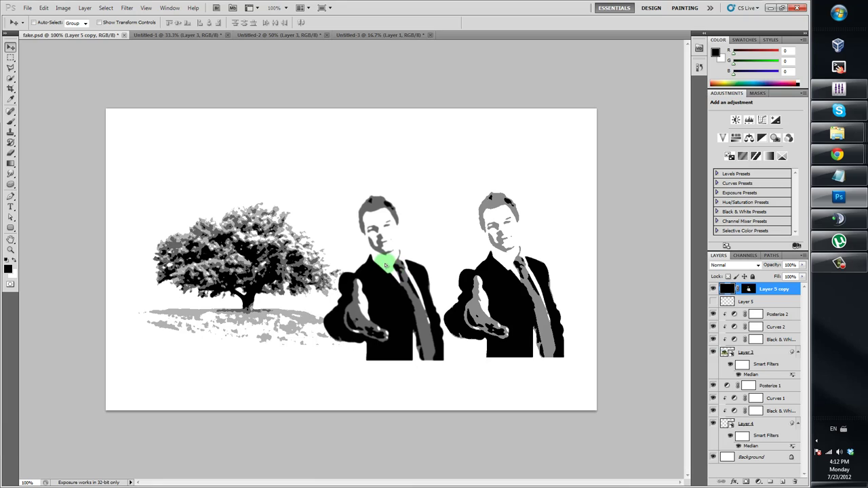
- Refine the Layer 5 copy mask with 25% edge contrast and shift its edge slightly inward
click(749, 290)
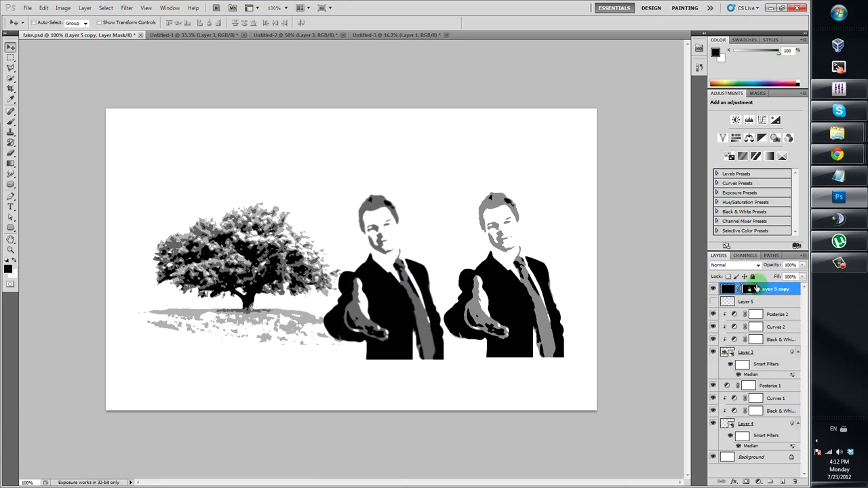
click(758, 93)
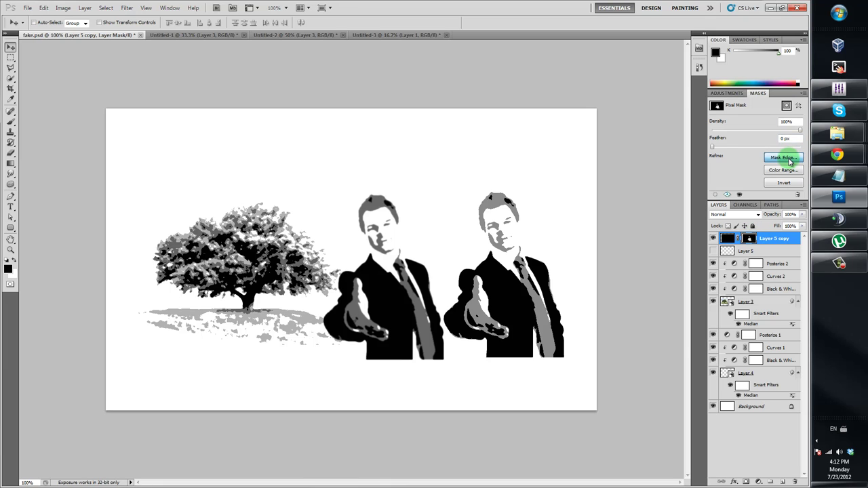
click(785, 158)
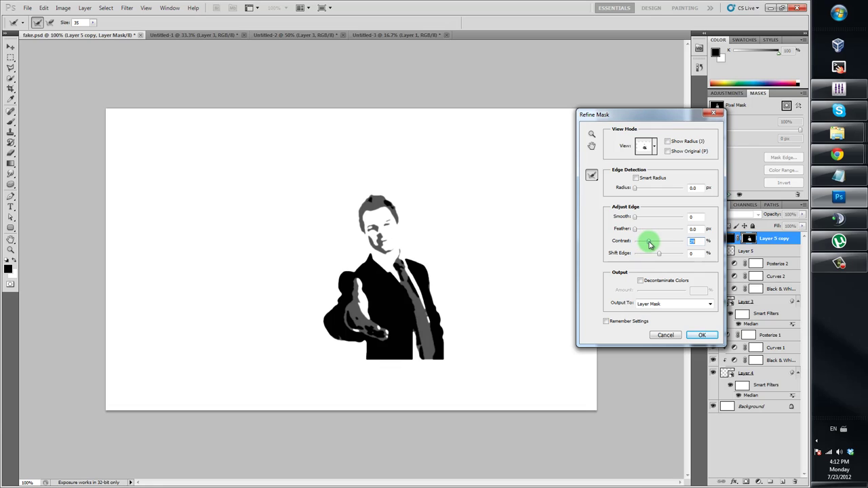
drag(649, 244, 657, 256)
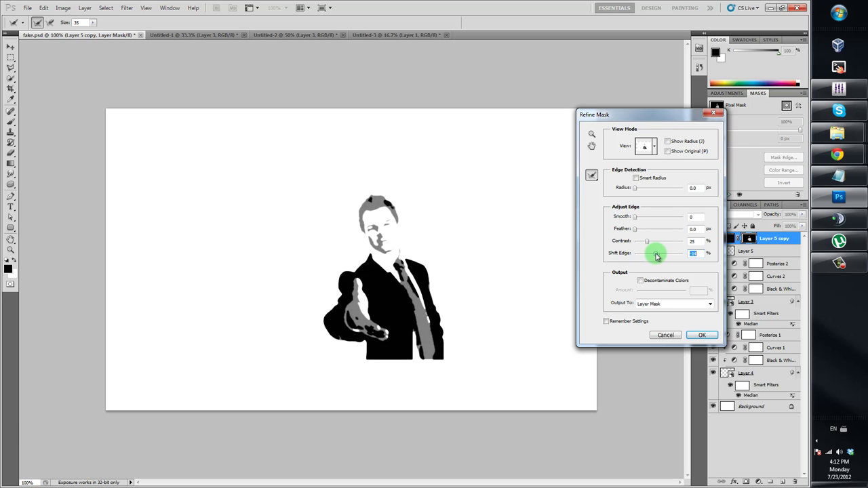
click(701, 331)
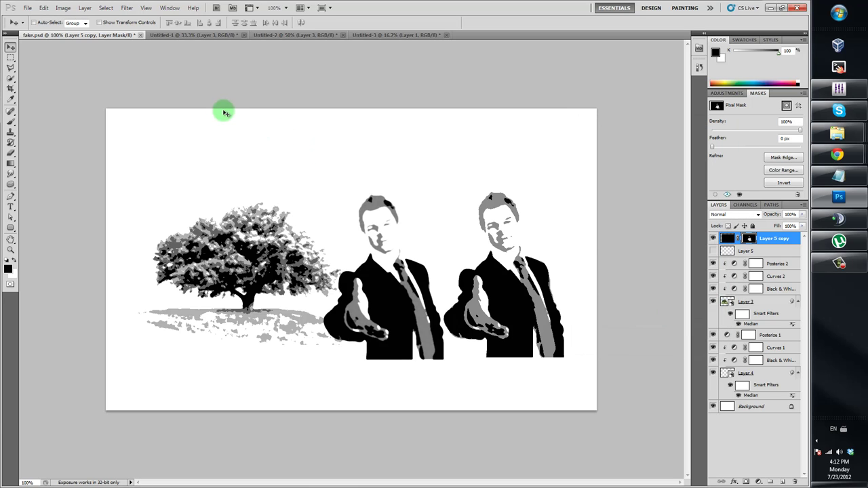
- Switch to Chrome and position the Work Connects Us All website over the artwork as a style reference
key(z)
key(ctrl+minus)
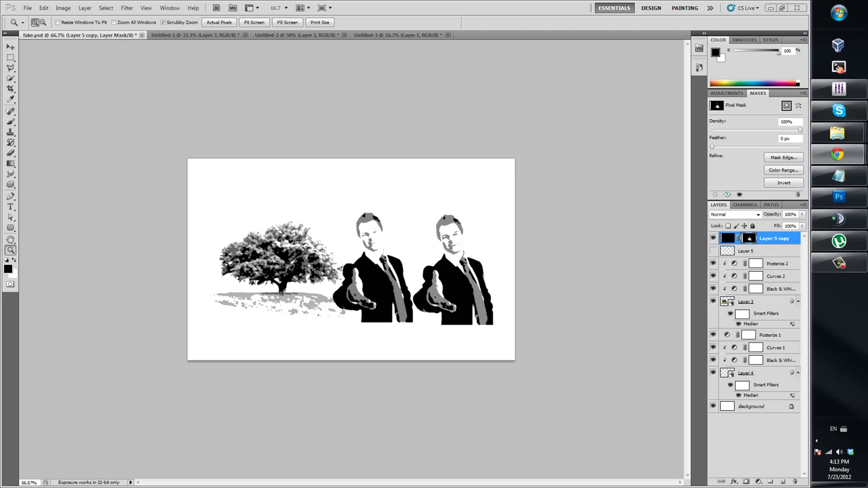
click(838, 154)
drag(145, 72, 287, 70)
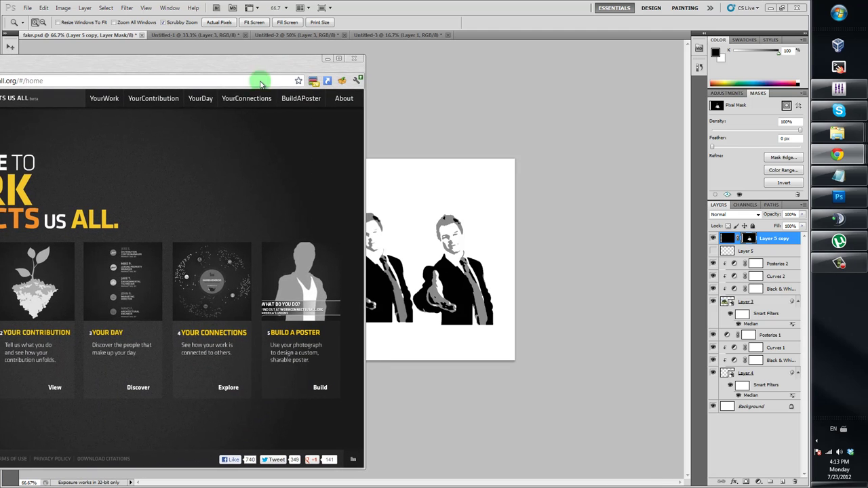
drag(233, 55, 223, 200)
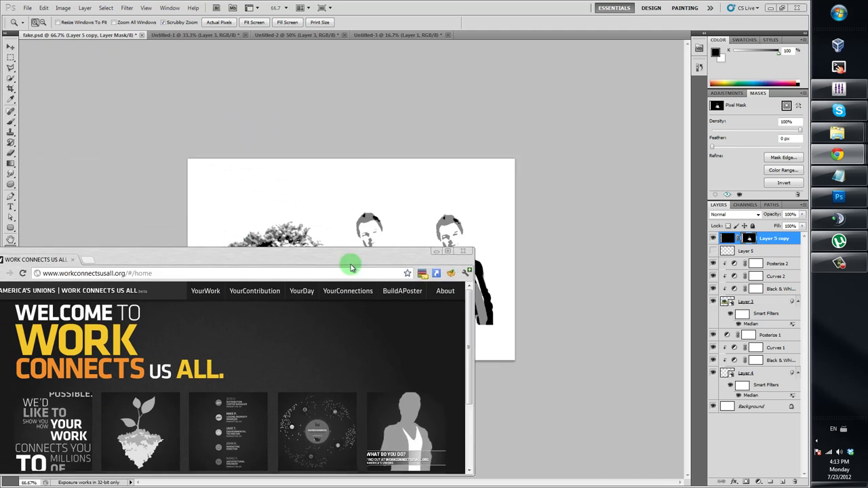